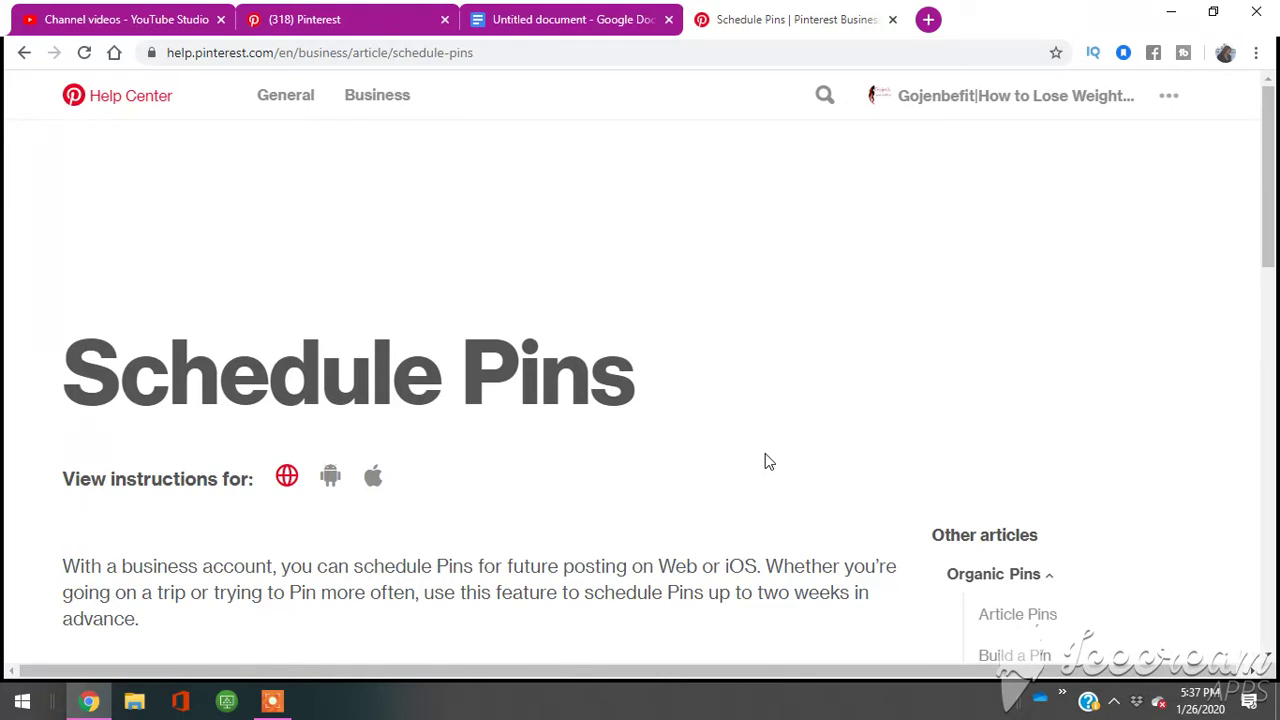
Step: Read the web instructions for scheduling a Pin in the Help Center article
scroll(641, 450, "down", 1)
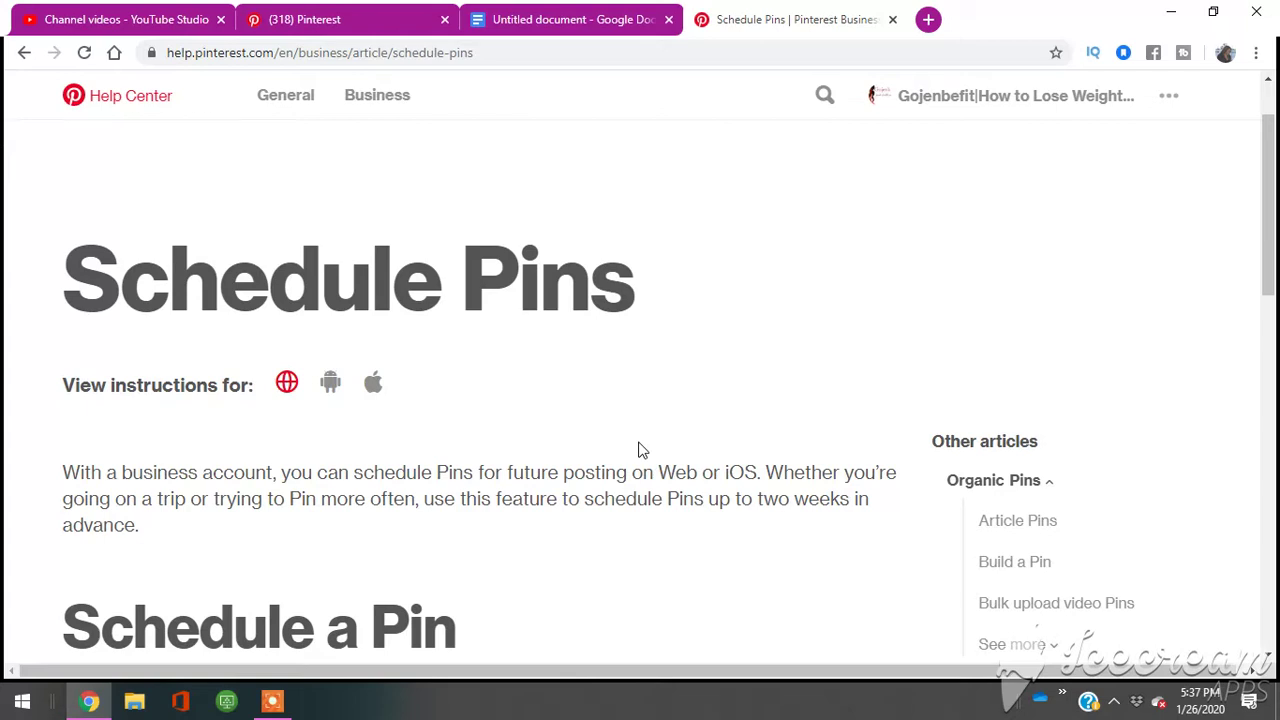
scroll(512, 482, "down", 2)
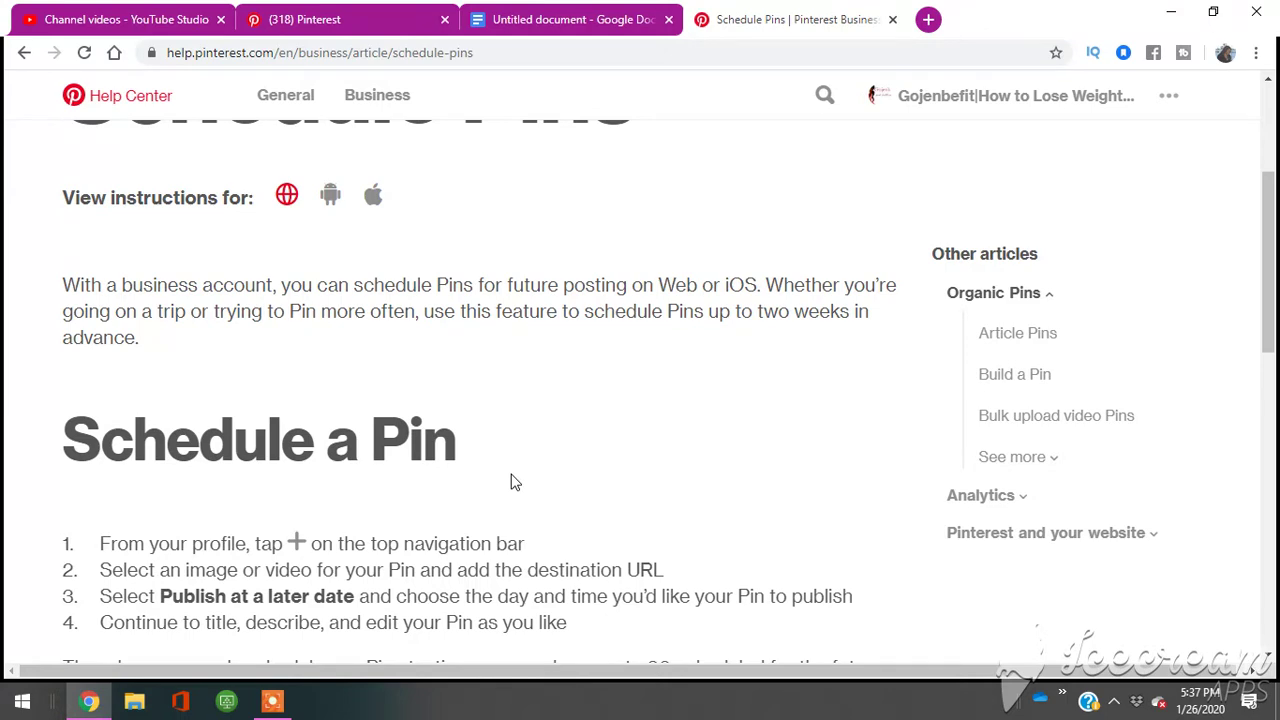
scroll(512, 482, "down", 2)
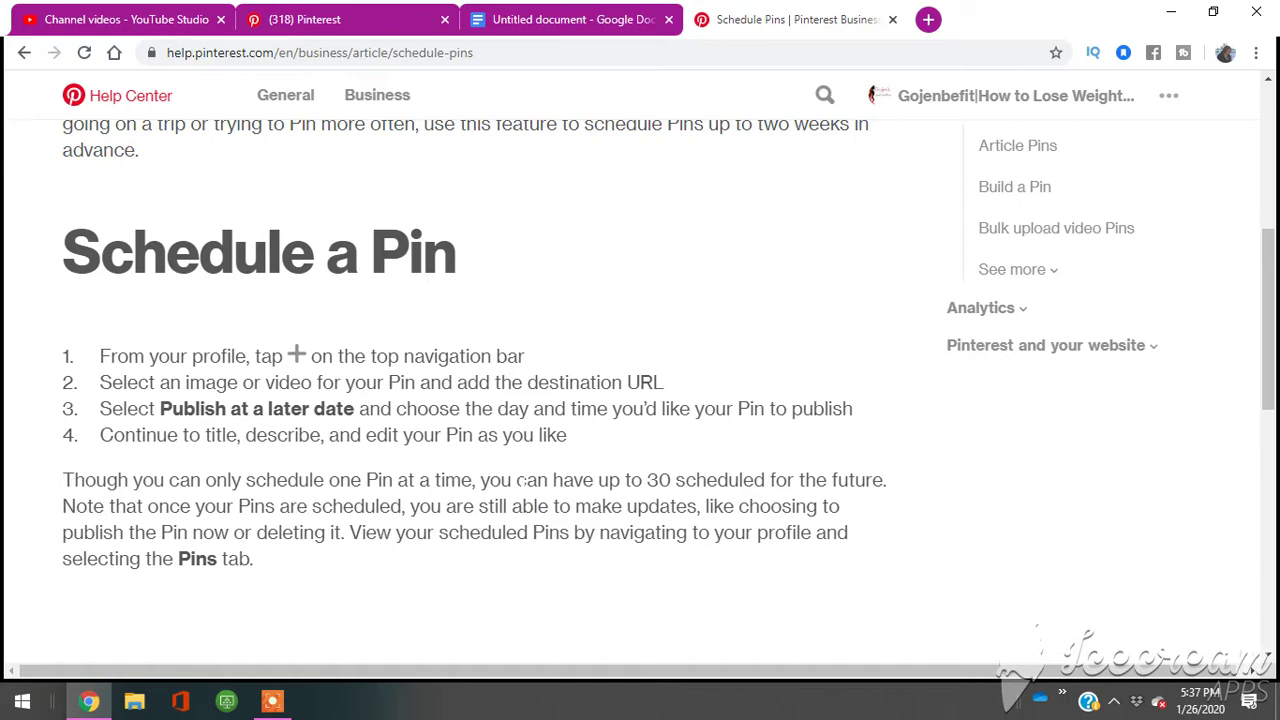
scroll(522, 481, "up", 3)
scroll(522, 481, "down", 1)
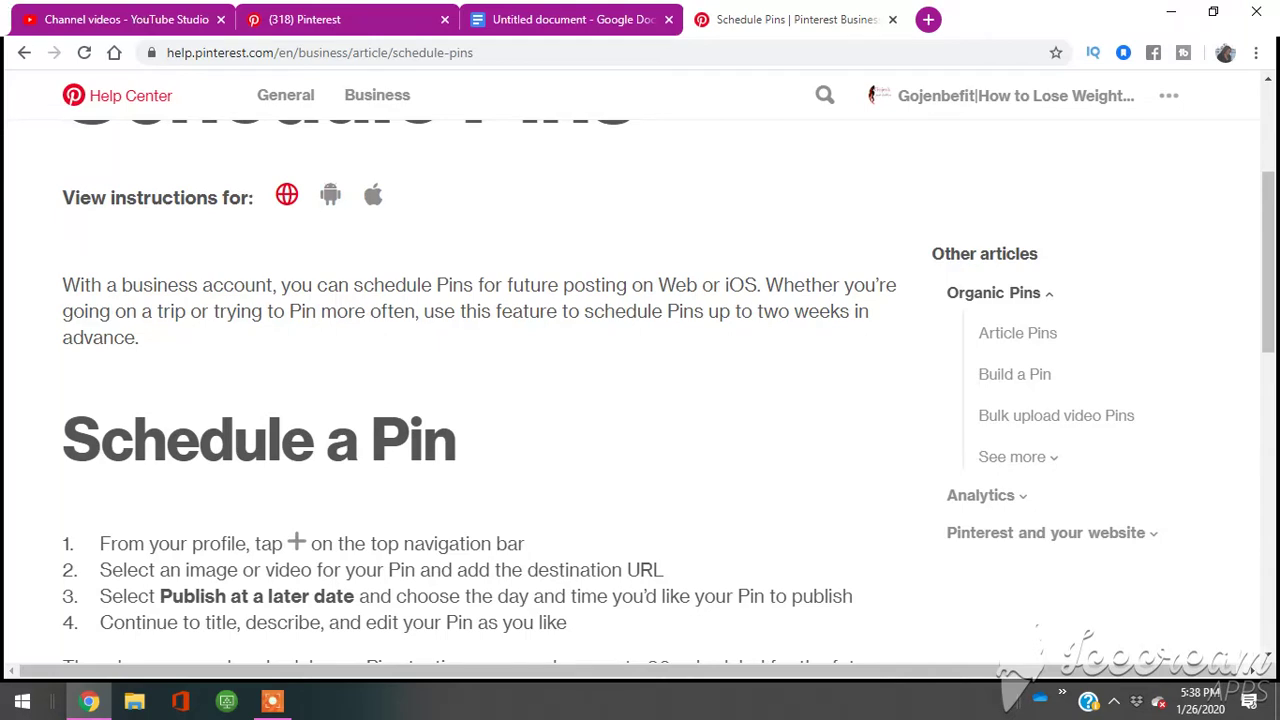
Step: Switch to the Pinterest business hub and start creating a new Pin
left_click(275, 21)
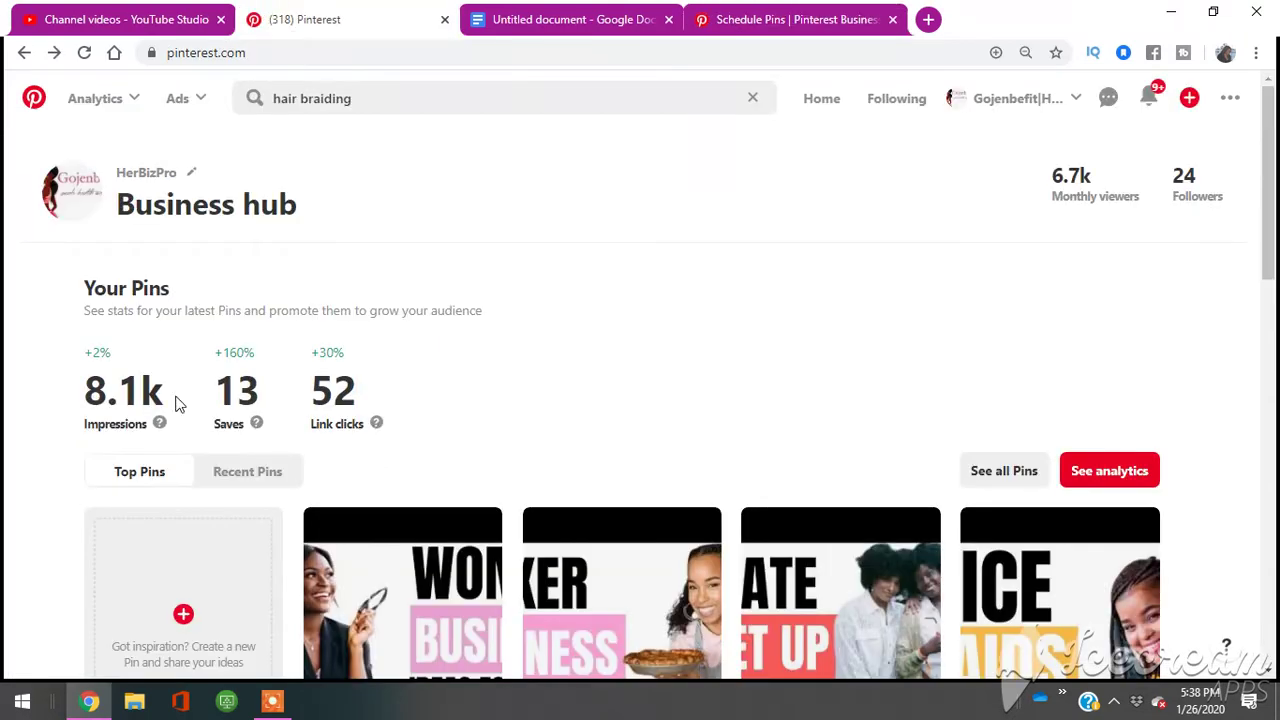
left_click(1198, 114)
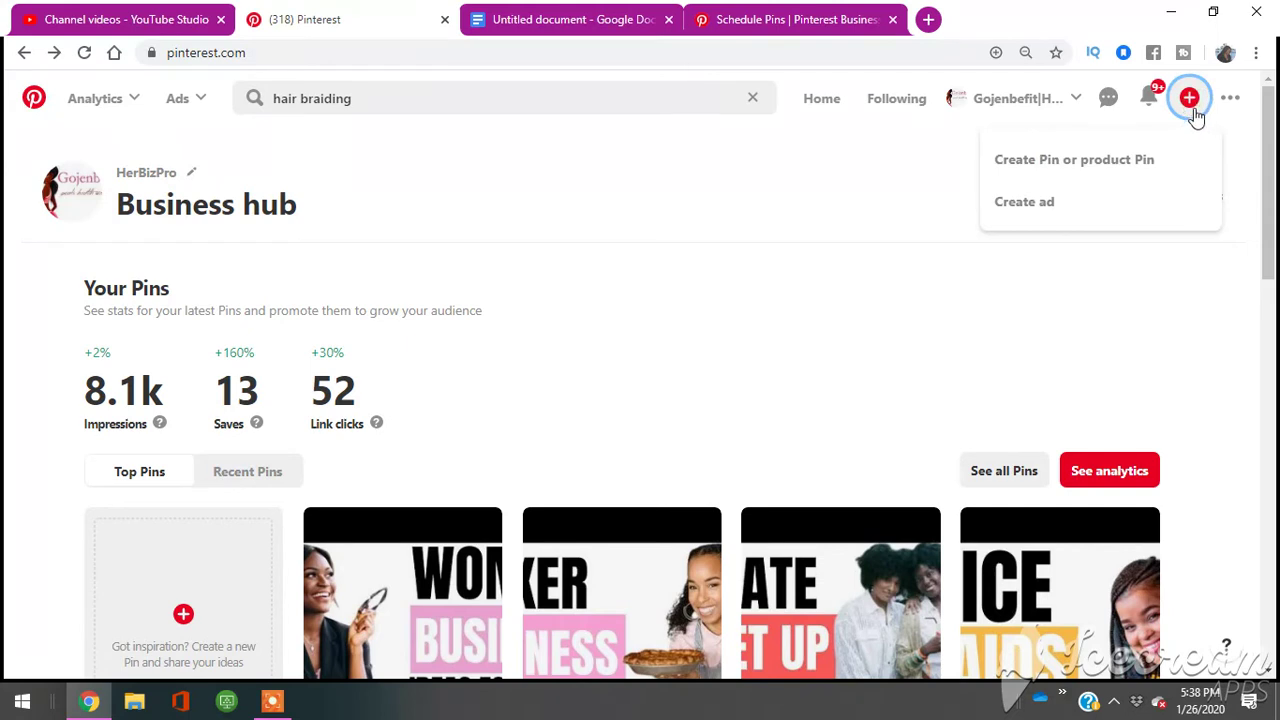
left_click(1128, 177)
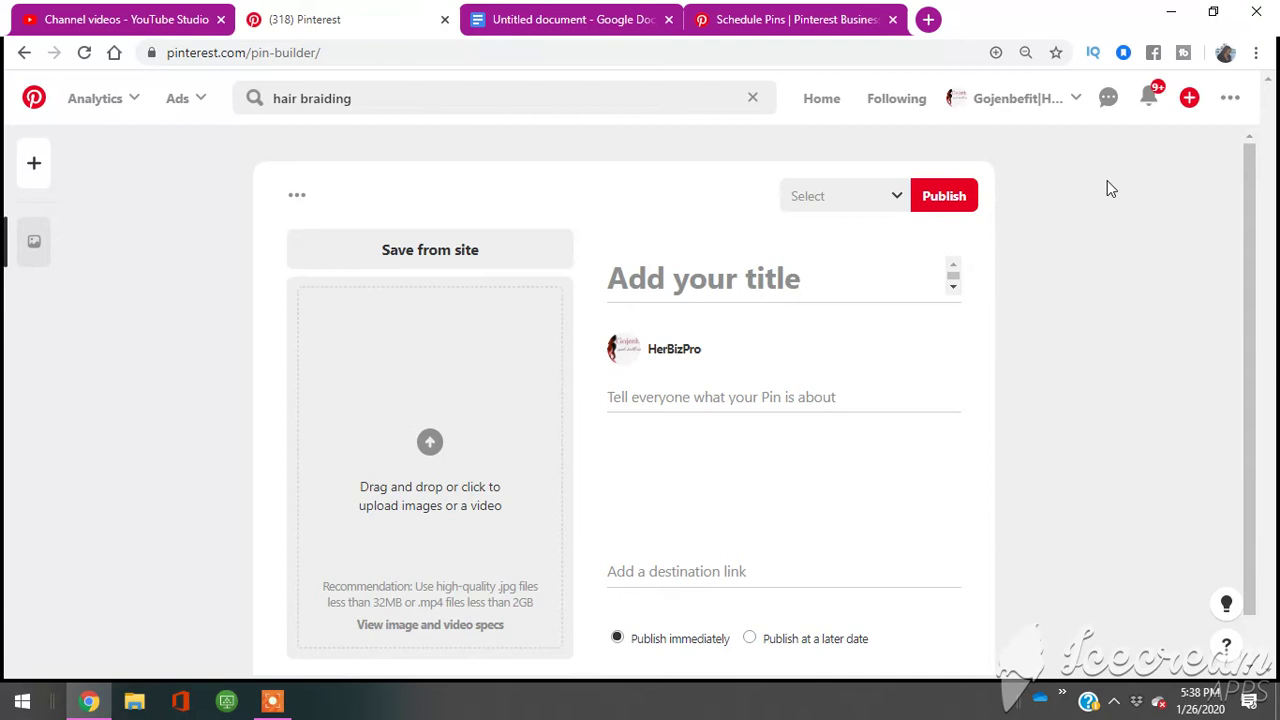
Step: Choose the "how to start a hair braiding ..." board for the new Pin
left_click(825, 200)
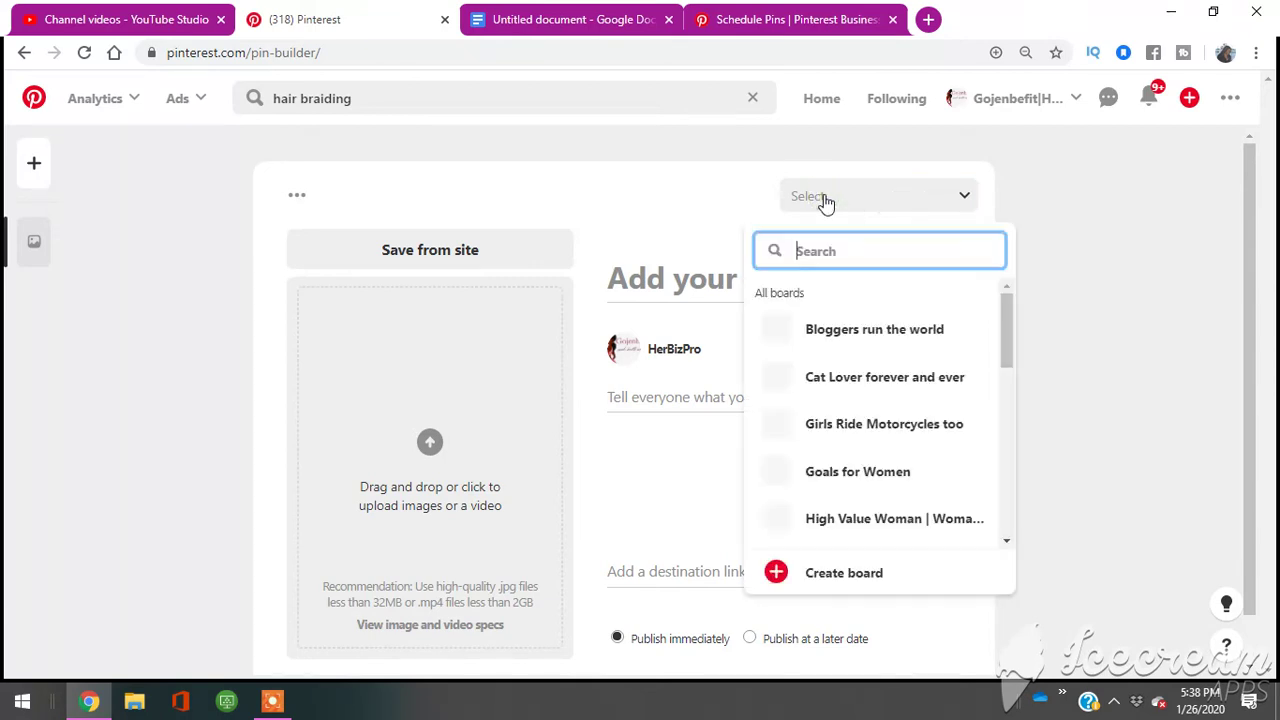
scroll(863, 357, "down", 3)
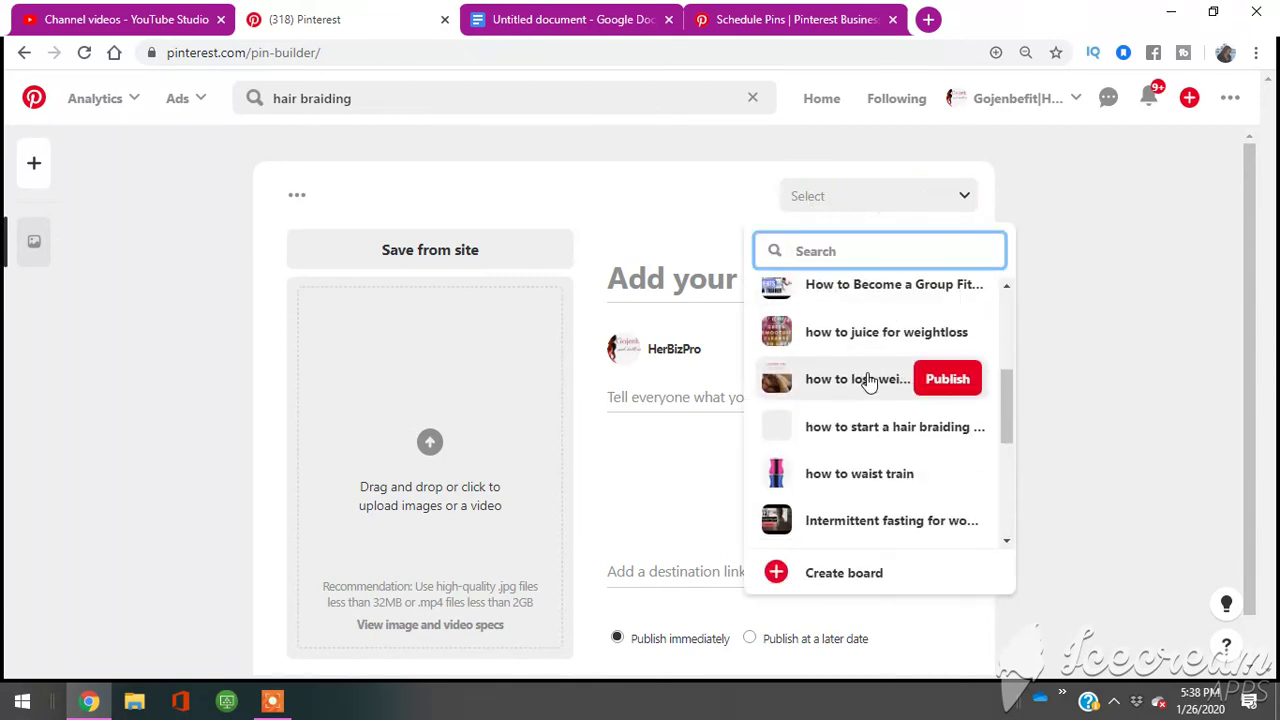
scroll(871, 377, "up", 1)
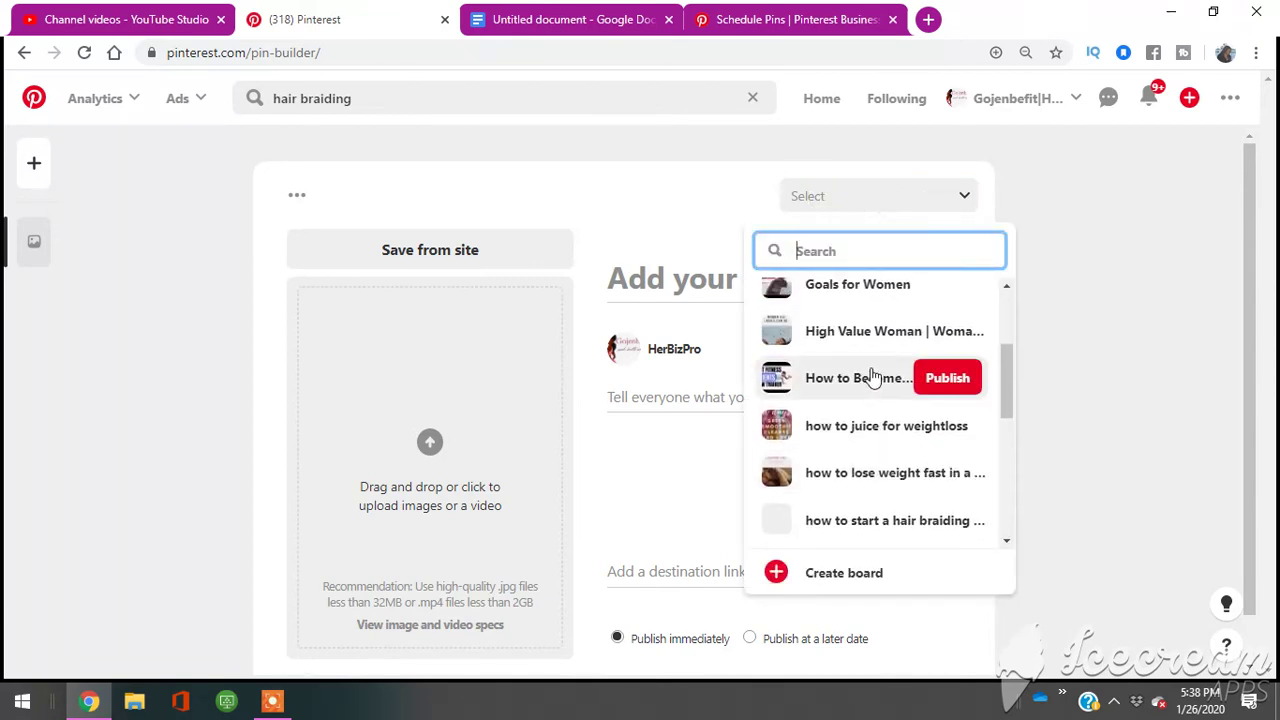
left_click(873, 535)
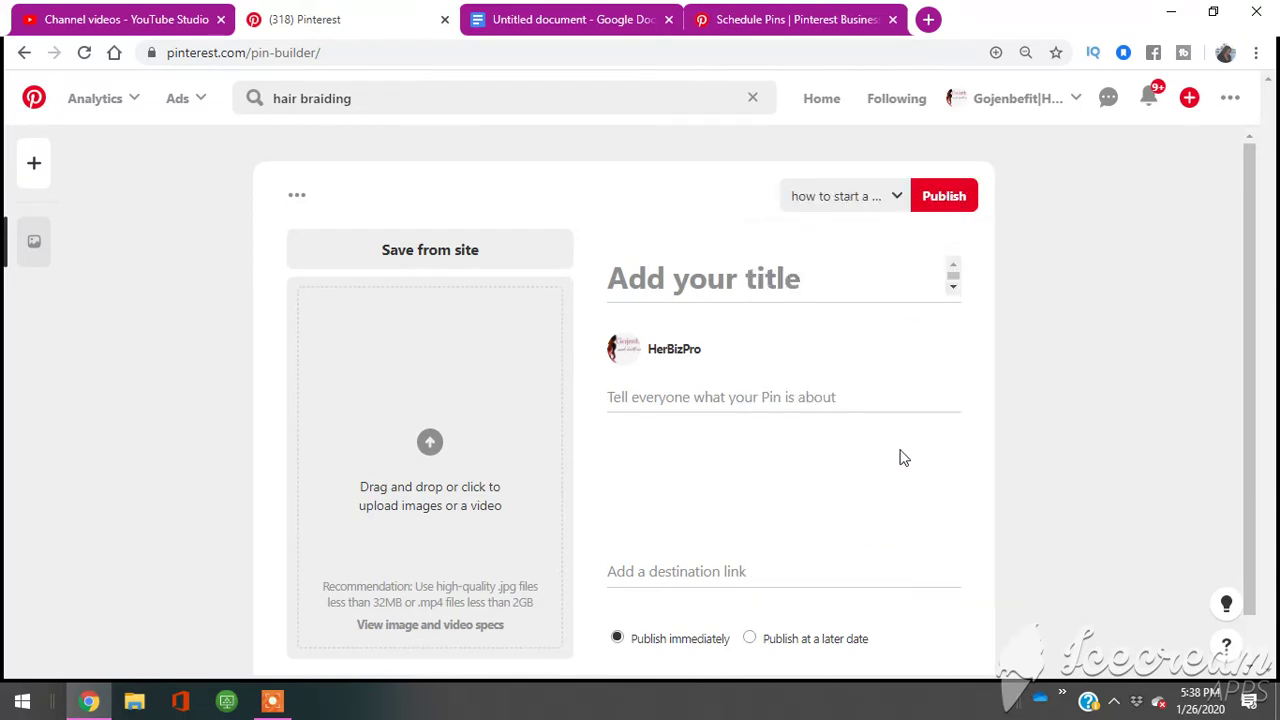
Step: Upload the "How to start a braiding business" image from the Downloads folder to the Pin
left_click(694, 282)
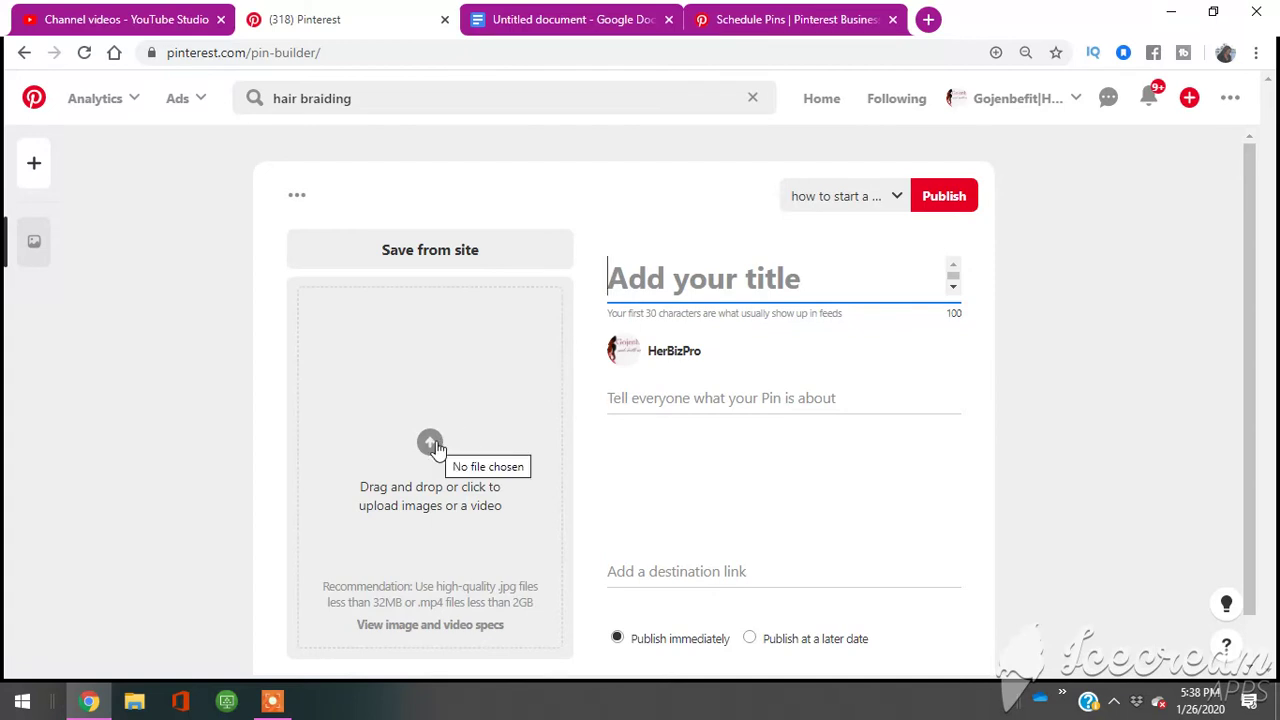
left_click(432, 446)
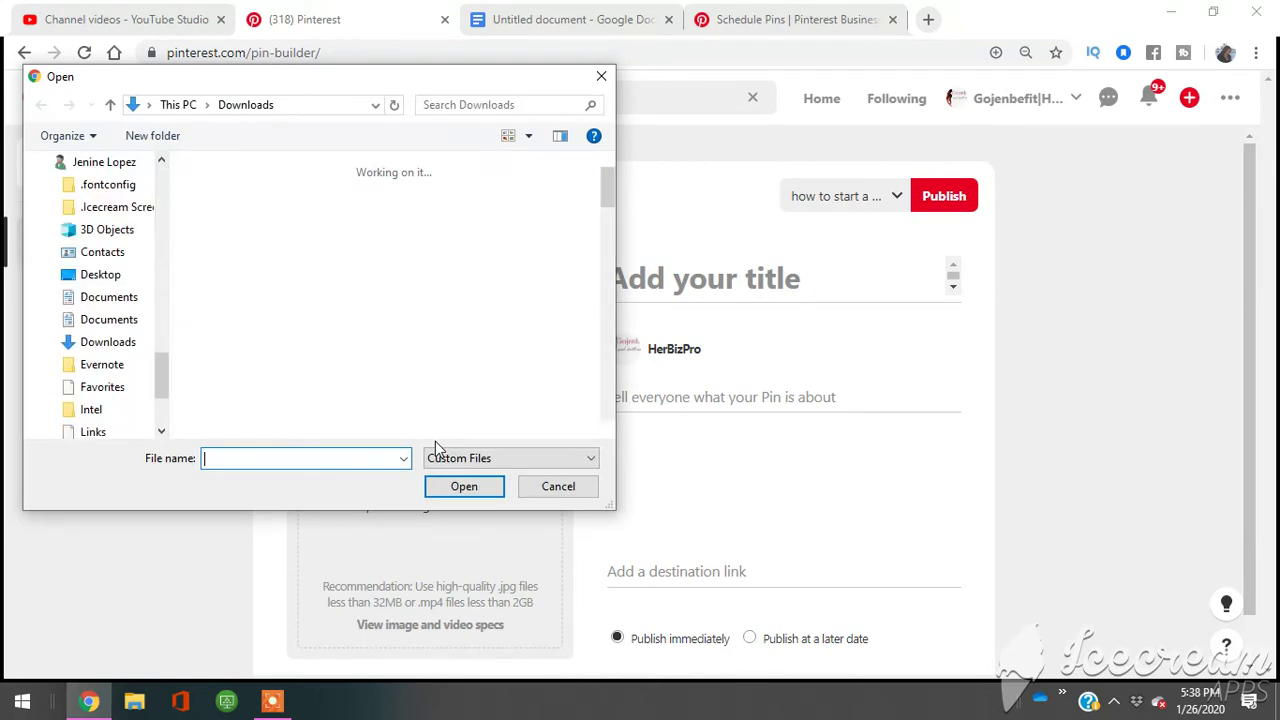
double_click(237, 238)
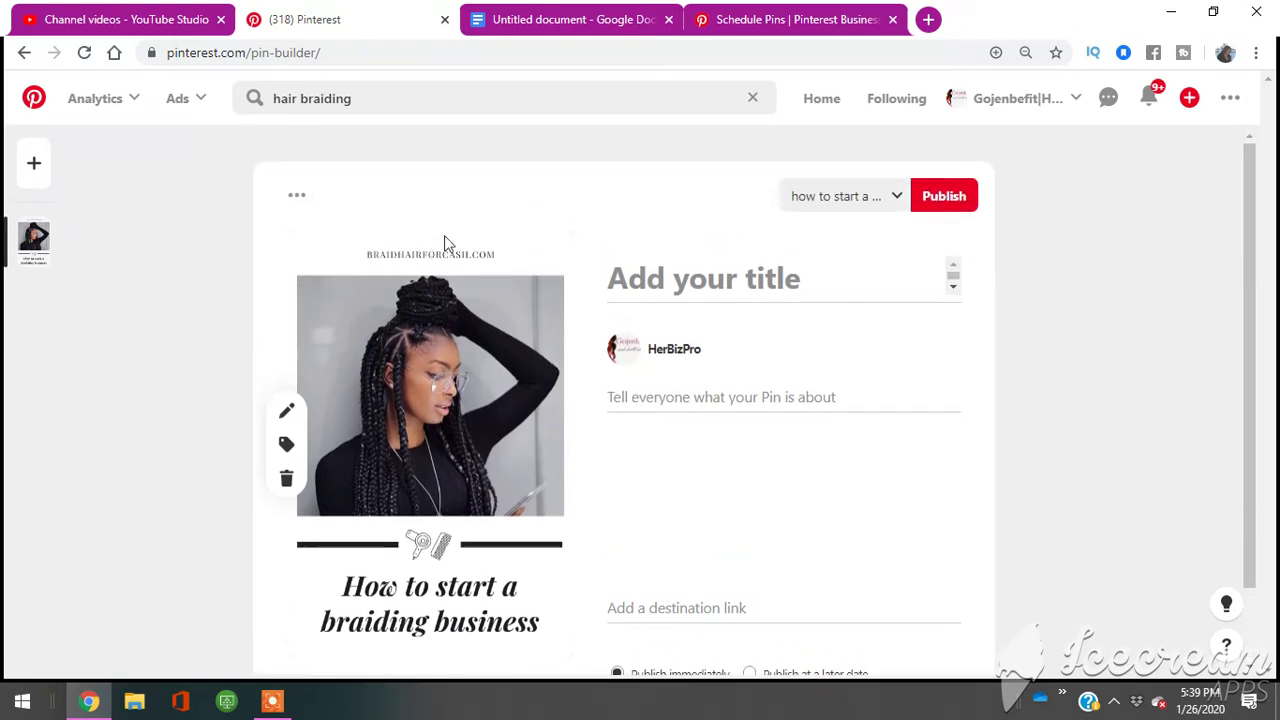
Step: Title the Pin "How to start a braiding business"
scroll(463, 301, "down", 1)
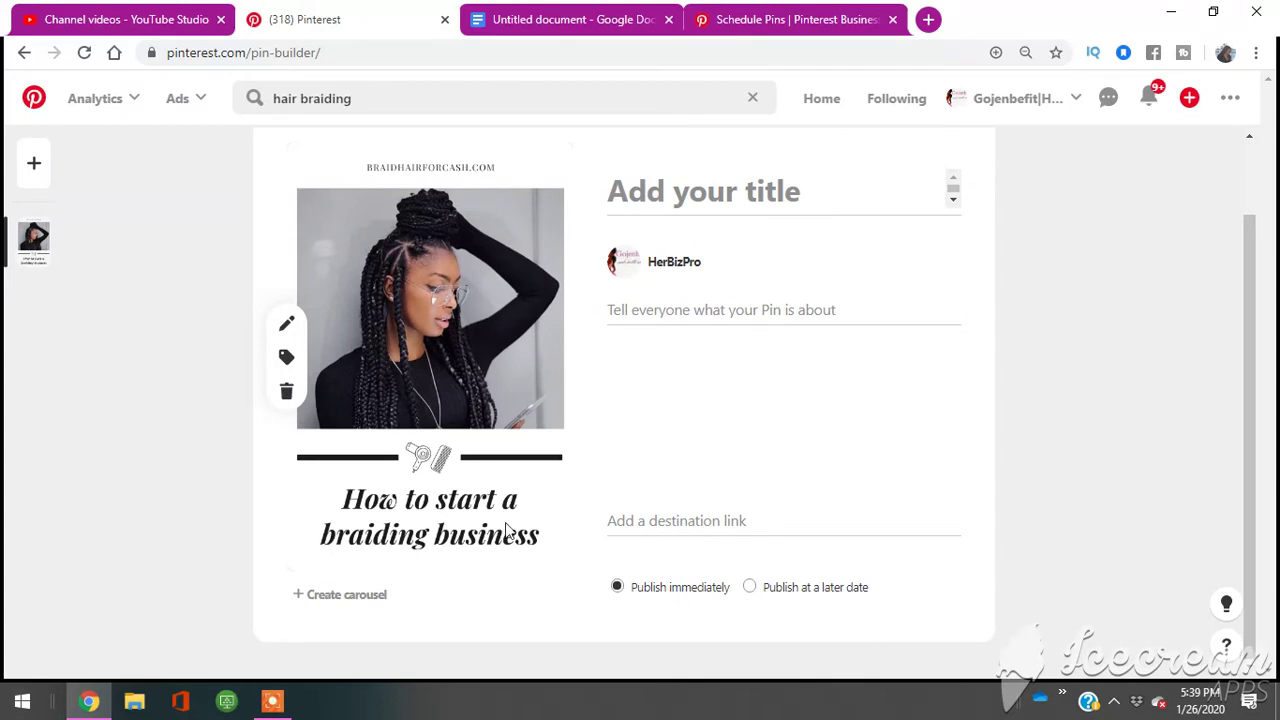
scroll(727, 316, "up", 1)
left_click(725, 280)
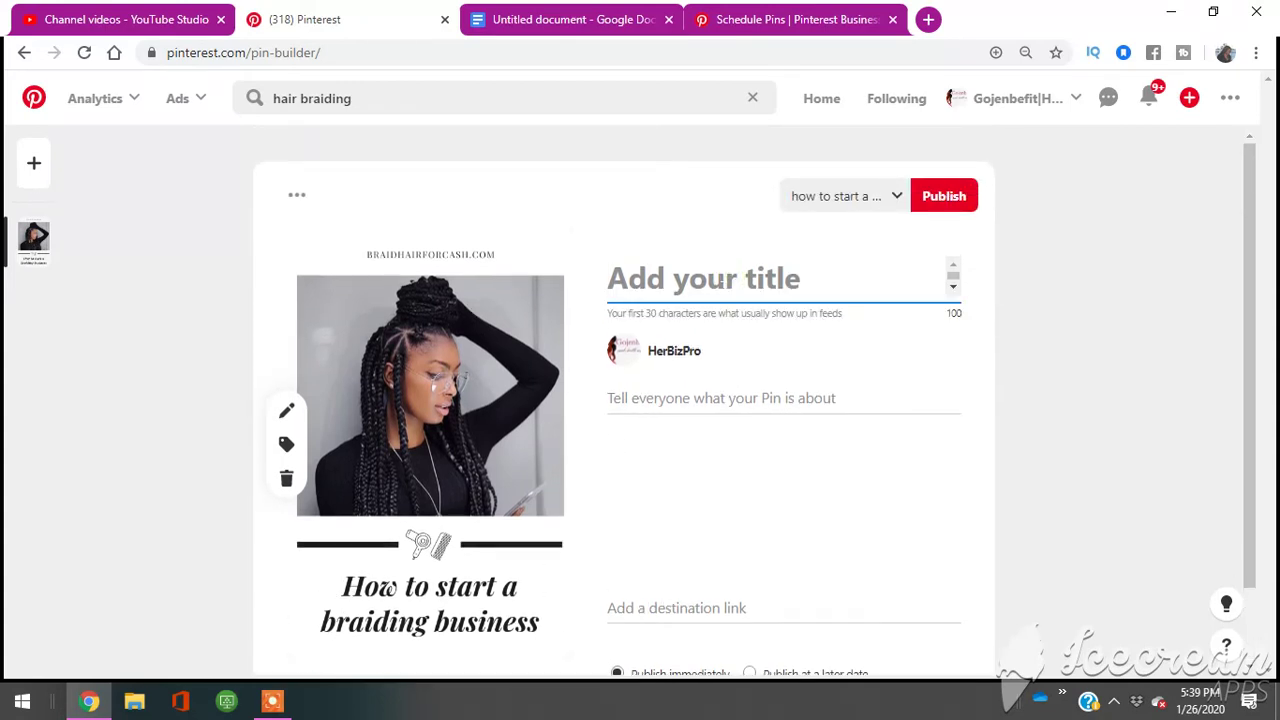
type("Hos")
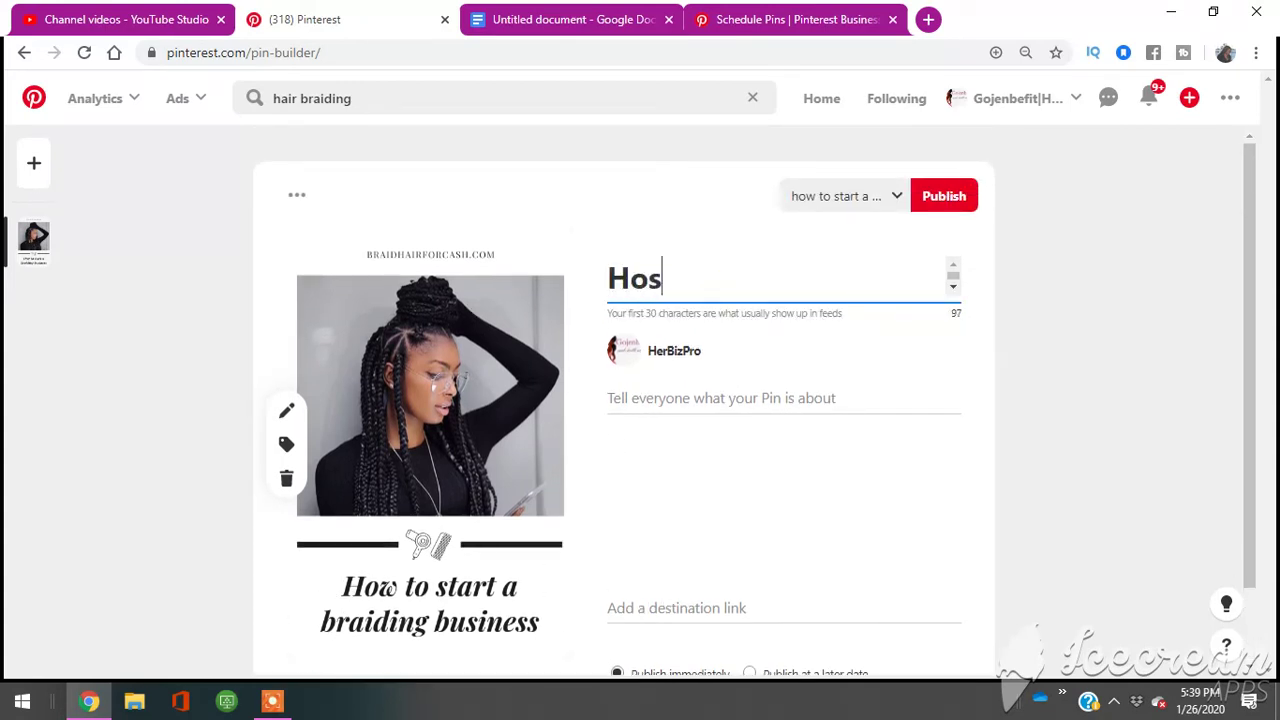
key("BackSpace")
type("w ro")
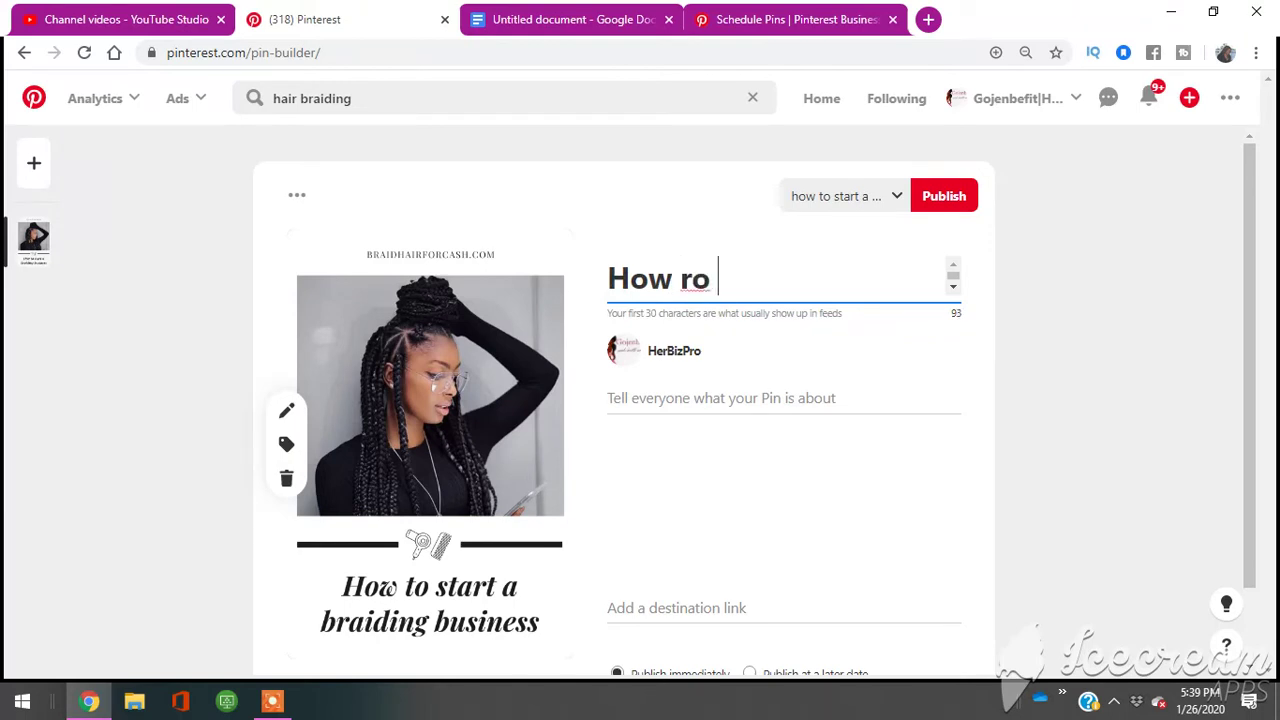
key("BackSpace")
type("t")
key("BackSpace")
key("BackSpace")
type("to start a br")
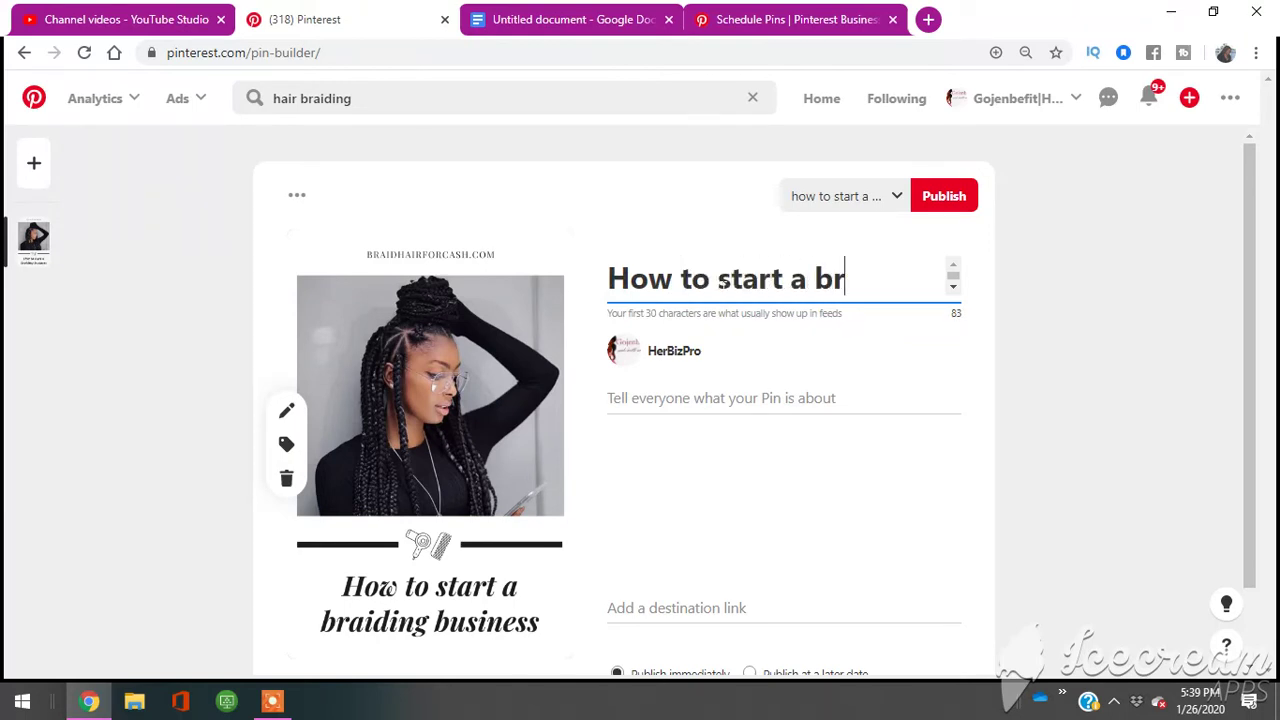
type("aiding business")
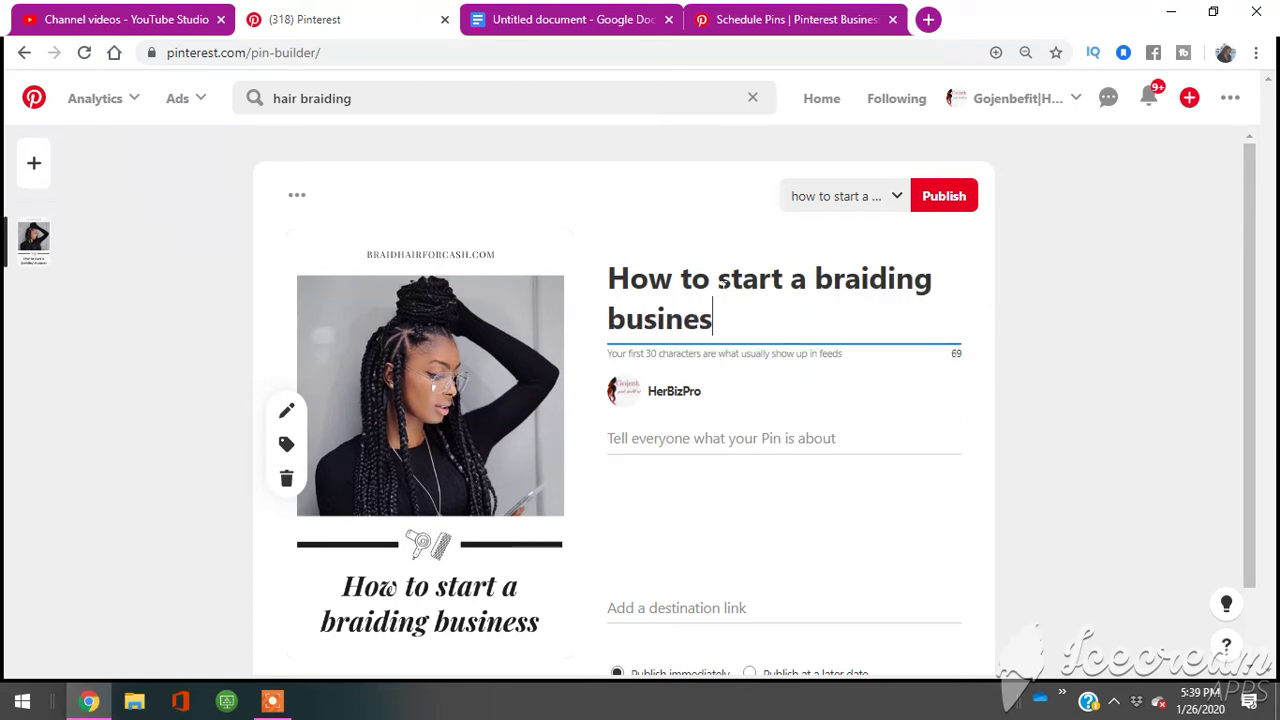
Step: Copy the business ideas text and hashtags, through #entrepreneurship, from the Google Docs document into the Pin's description
left_click(560, 19)
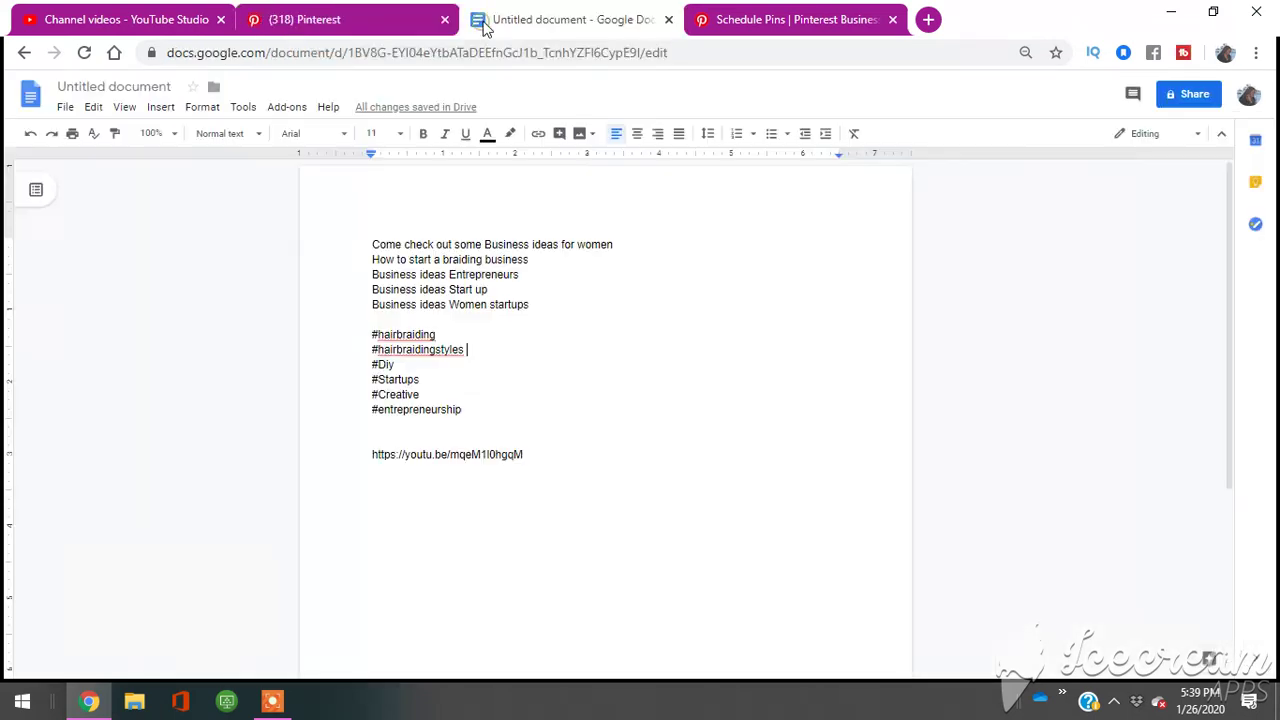
left_click_drag(511, 426, 372, 244)
key("ctrl+c")
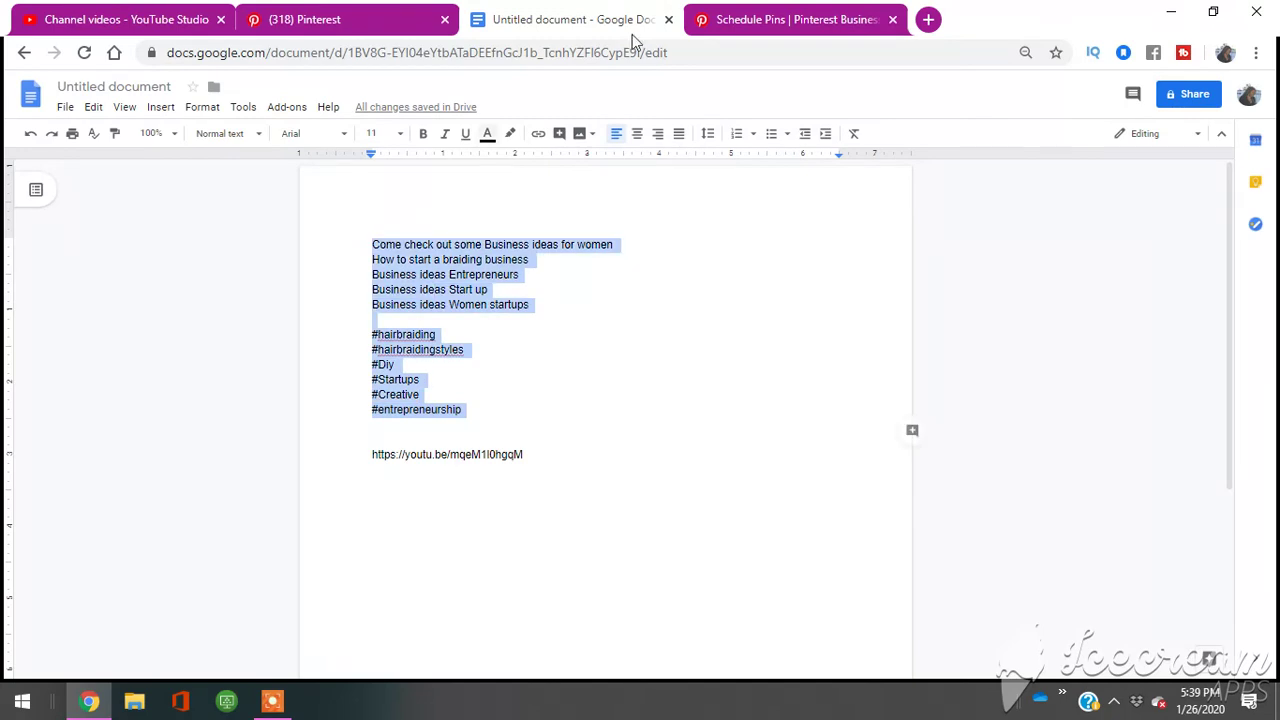
left_click(411, 20)
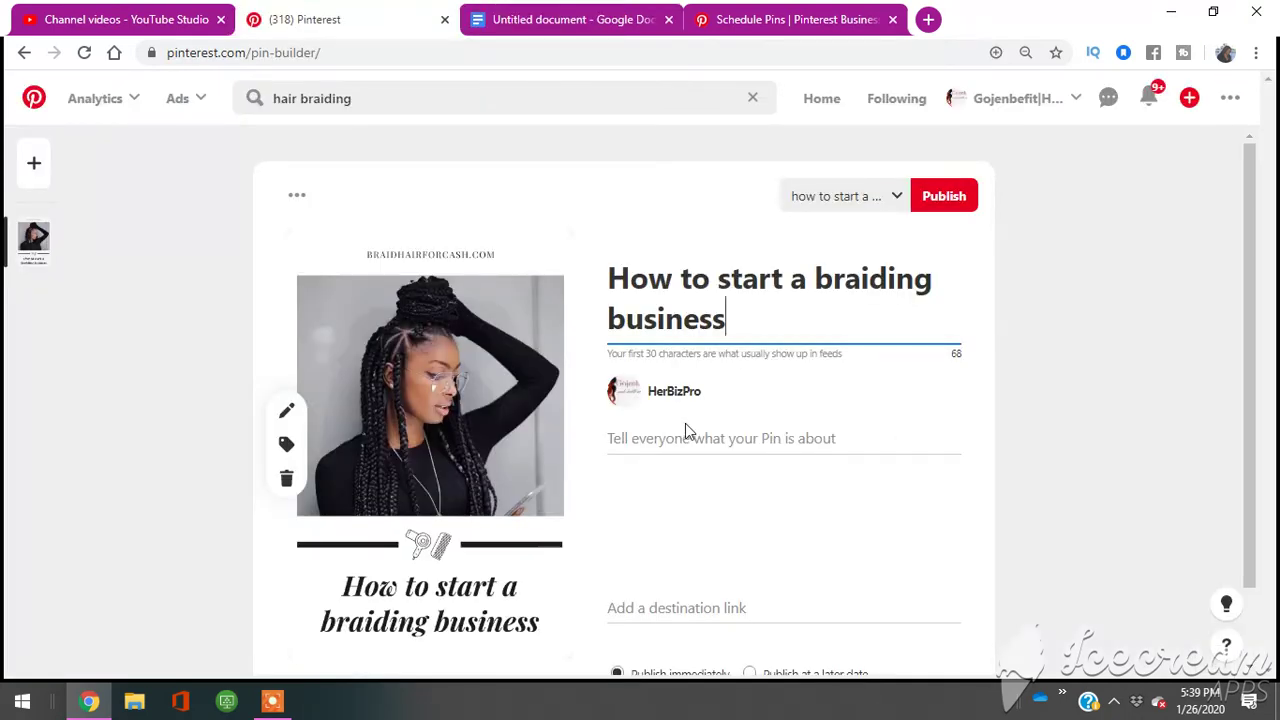
left_click(630, 436)
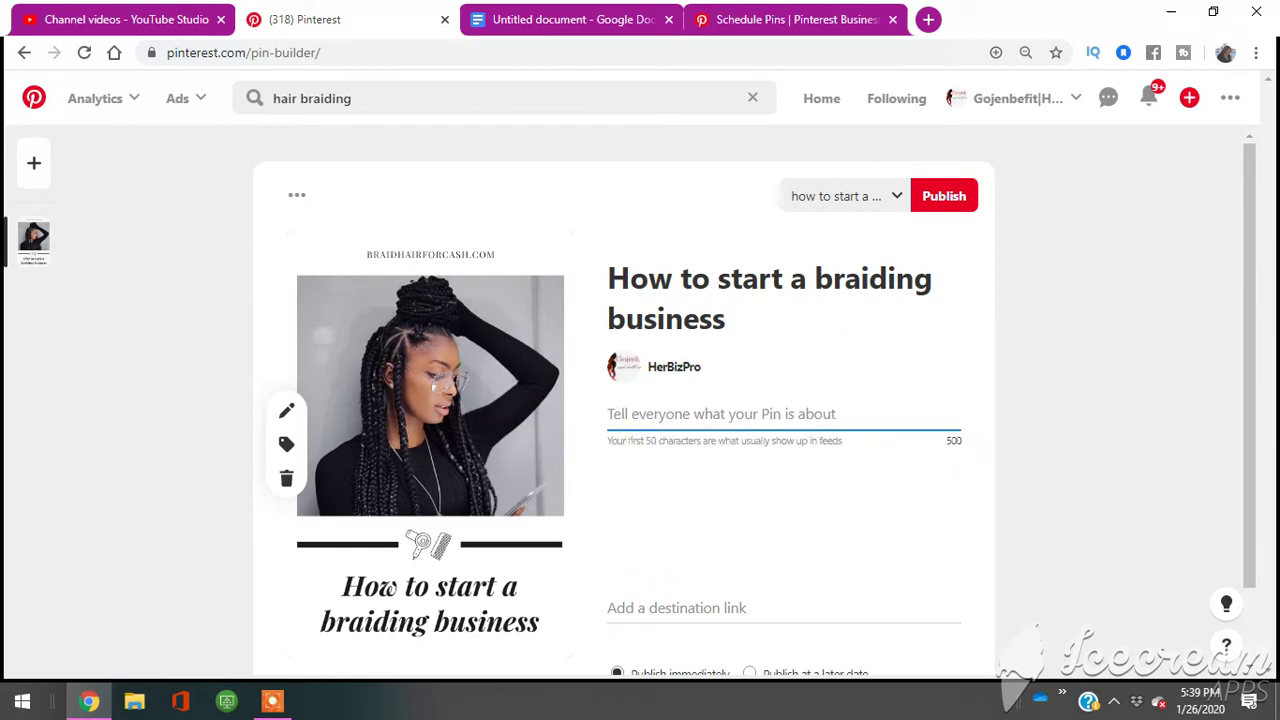
key("ctrl+v")
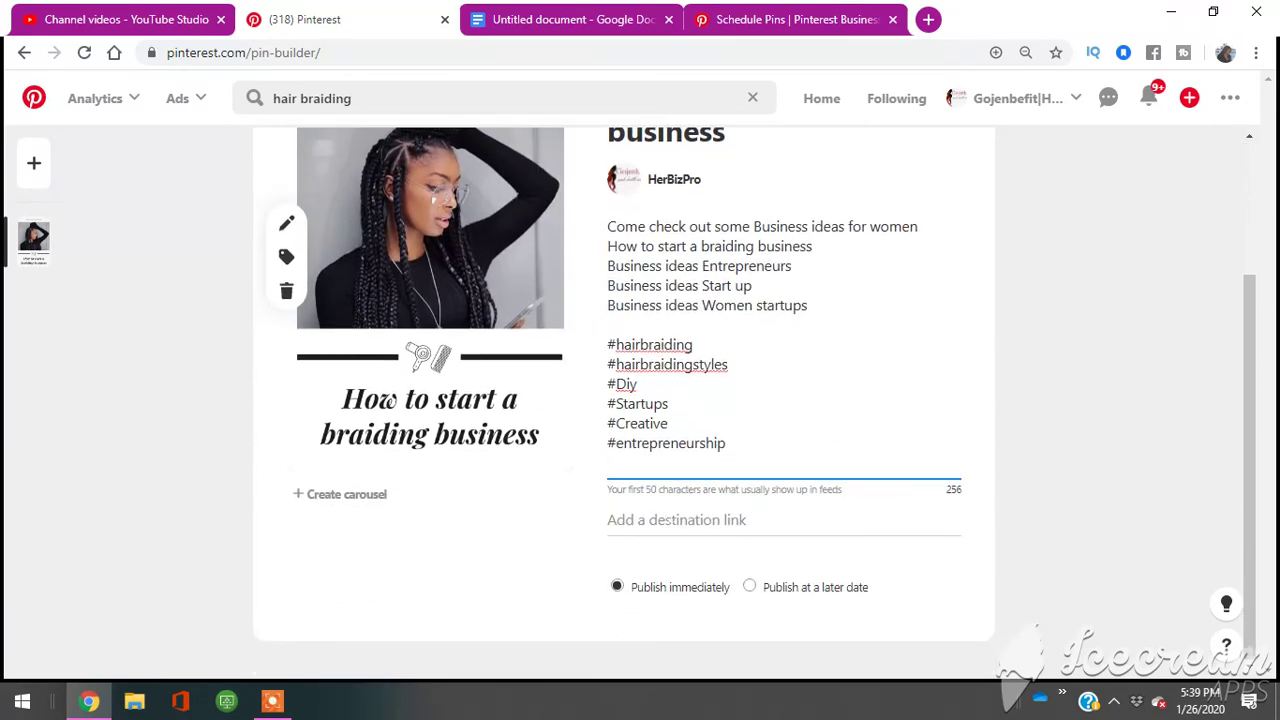
left_click(617, 22)
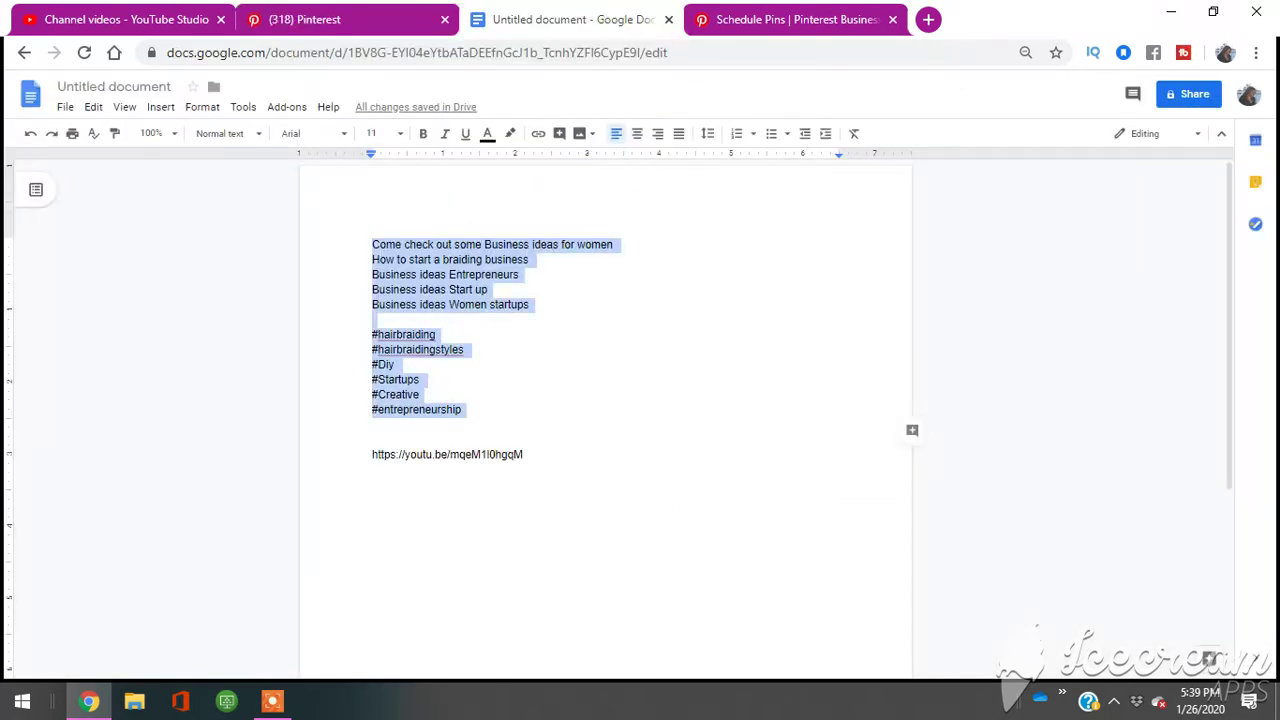
left_click(552, 463)
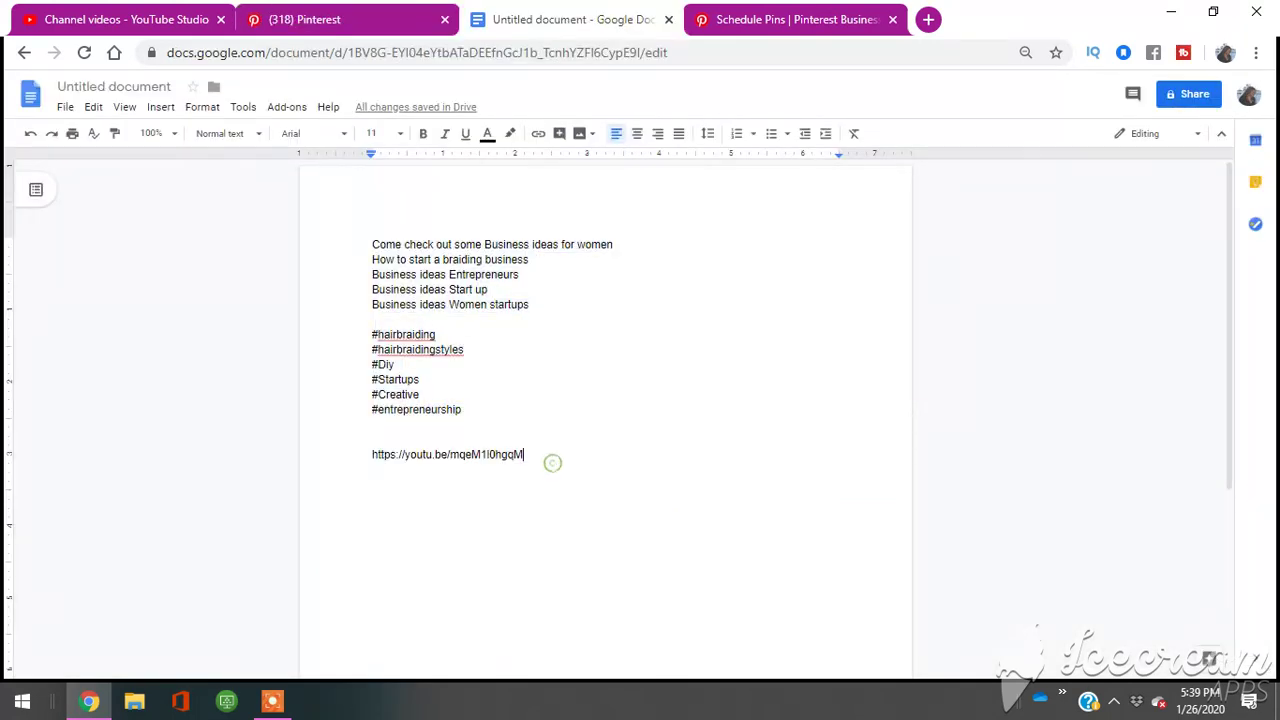
key("shift+Left")
key("shift+Left")
key("shift+Left")
key("shift+Left")
key("shift+Left")
key("shift+Left")
key("shift+Left")
key("shift+Left")
key("shift+Left")
key("shift+Left")
key("shift+Left")
key("shift+Left")
key("shift+Left")
key("shift+Left")
key("shift+Left")
key("shift+Left")
key("shift+Left")
key("shift+Left")
key("shift+Left")
key("shift+Left")
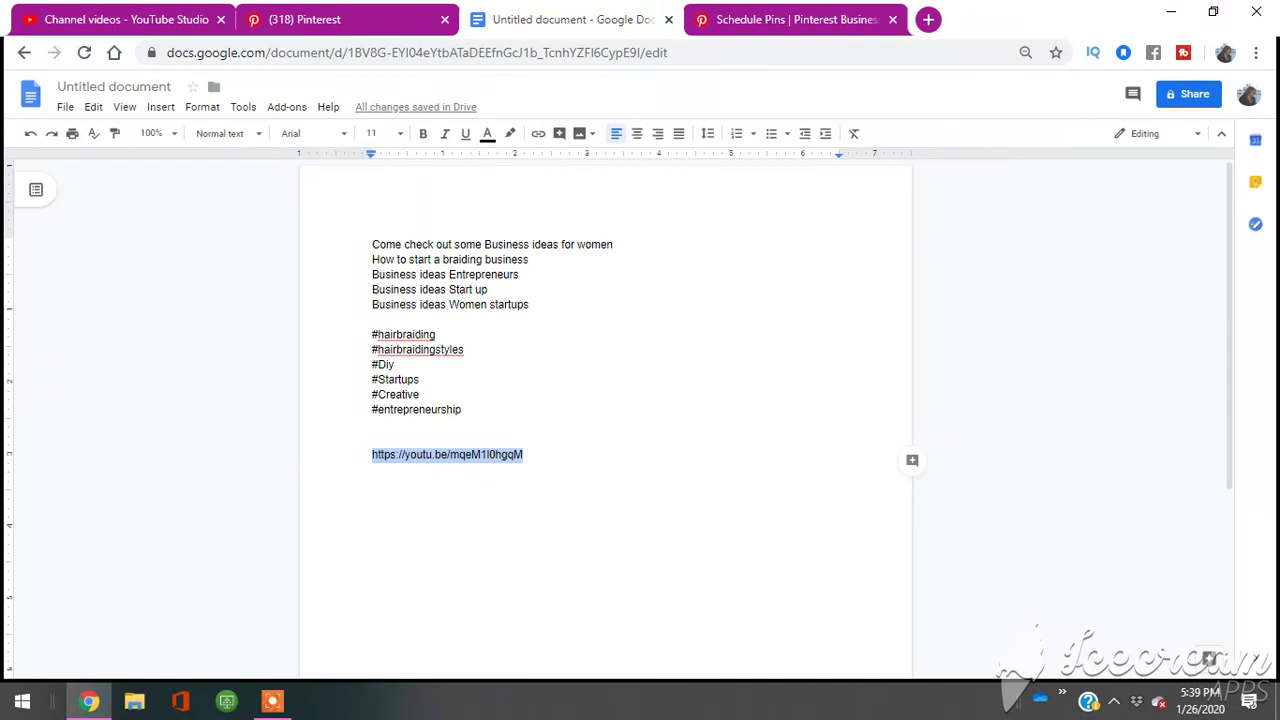
left_click(352, 20)
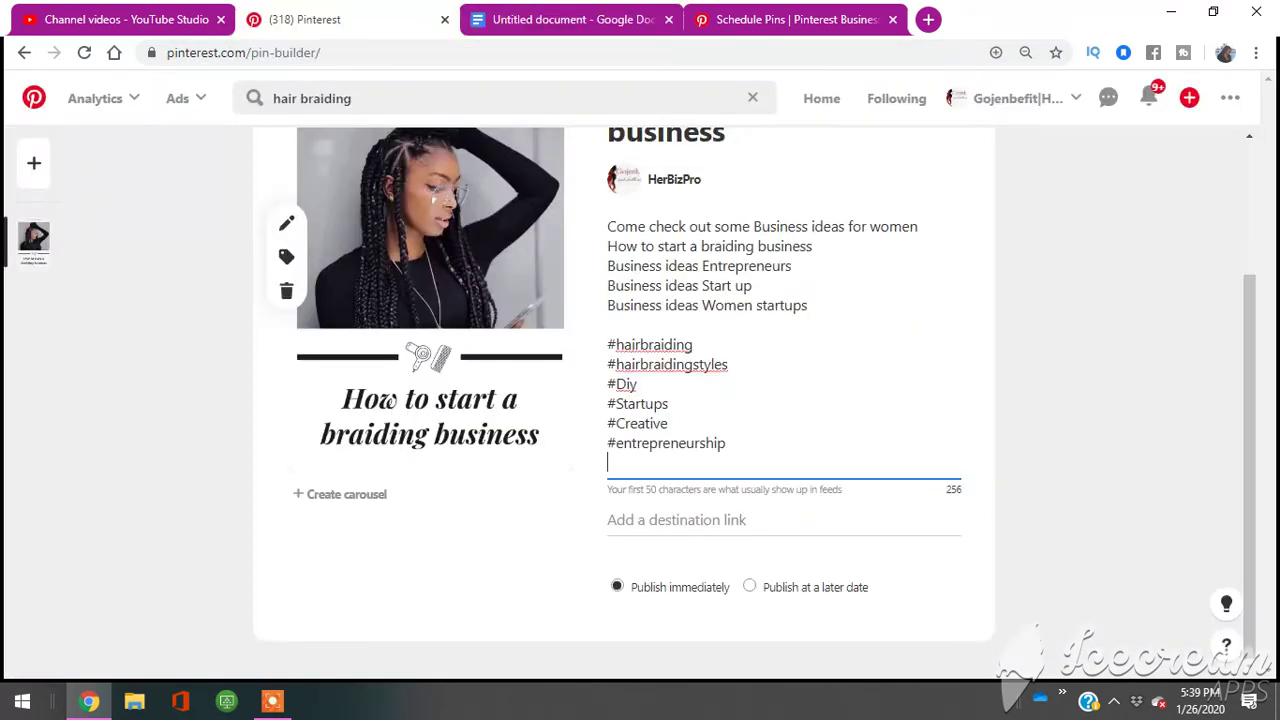
left_click(676, 519)
type("https://youtu.be/mqeM1l0hqqM")
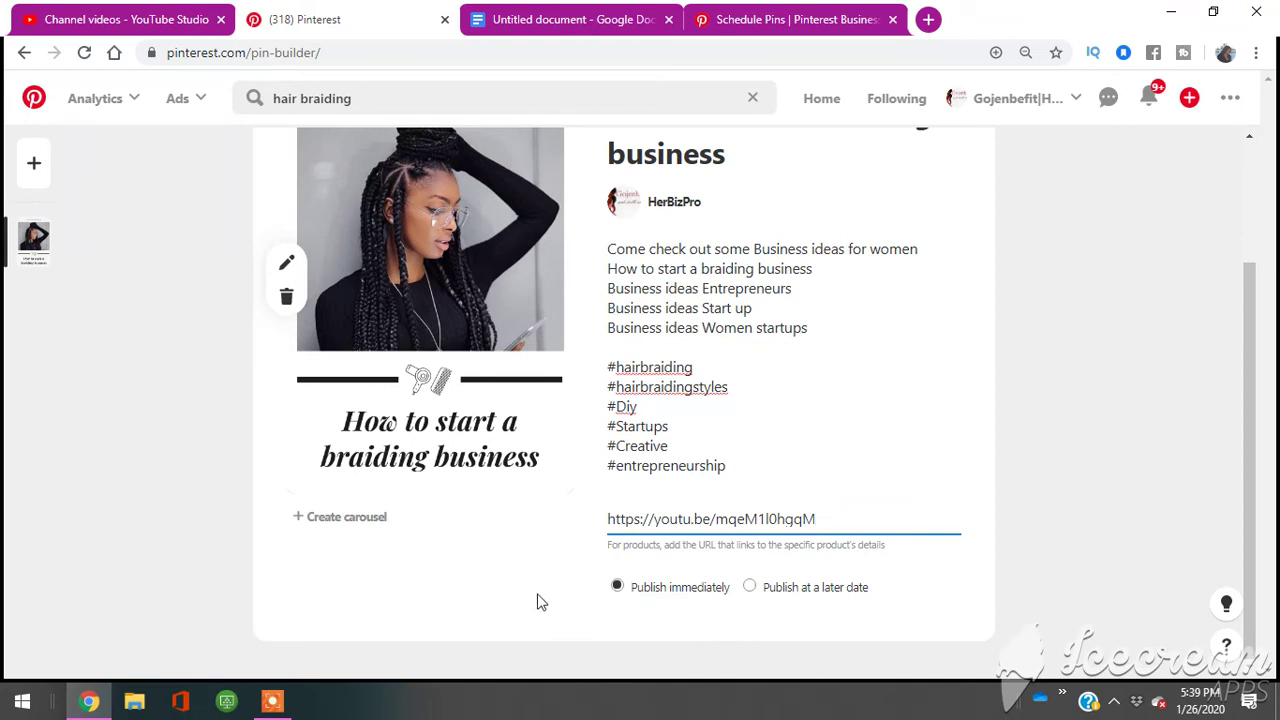
Step: Set the Pin to publish at a later date, on 01/27/2020
left_click(768, 590)
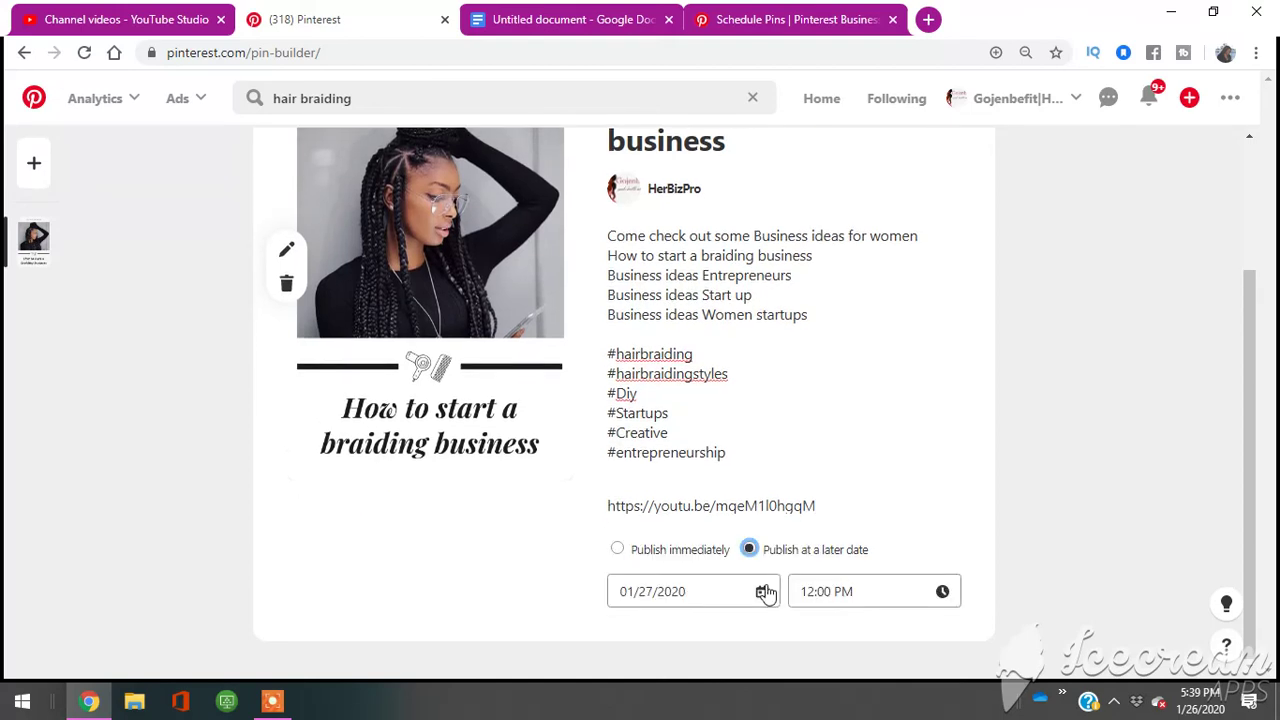
left_click(761, 594)
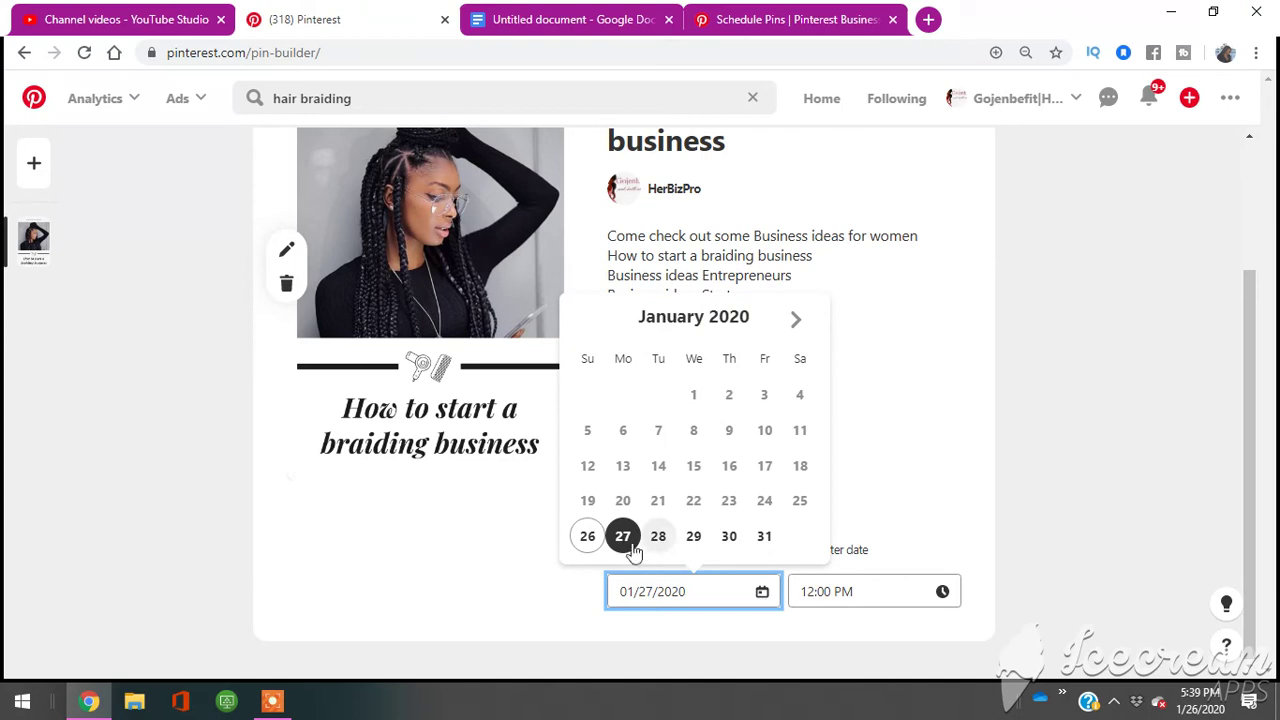
left_click(624, 540)
Step: Set the Pin's publishing time to 05:00 PM and submit the scheduled Pin
left_click(861, 586)
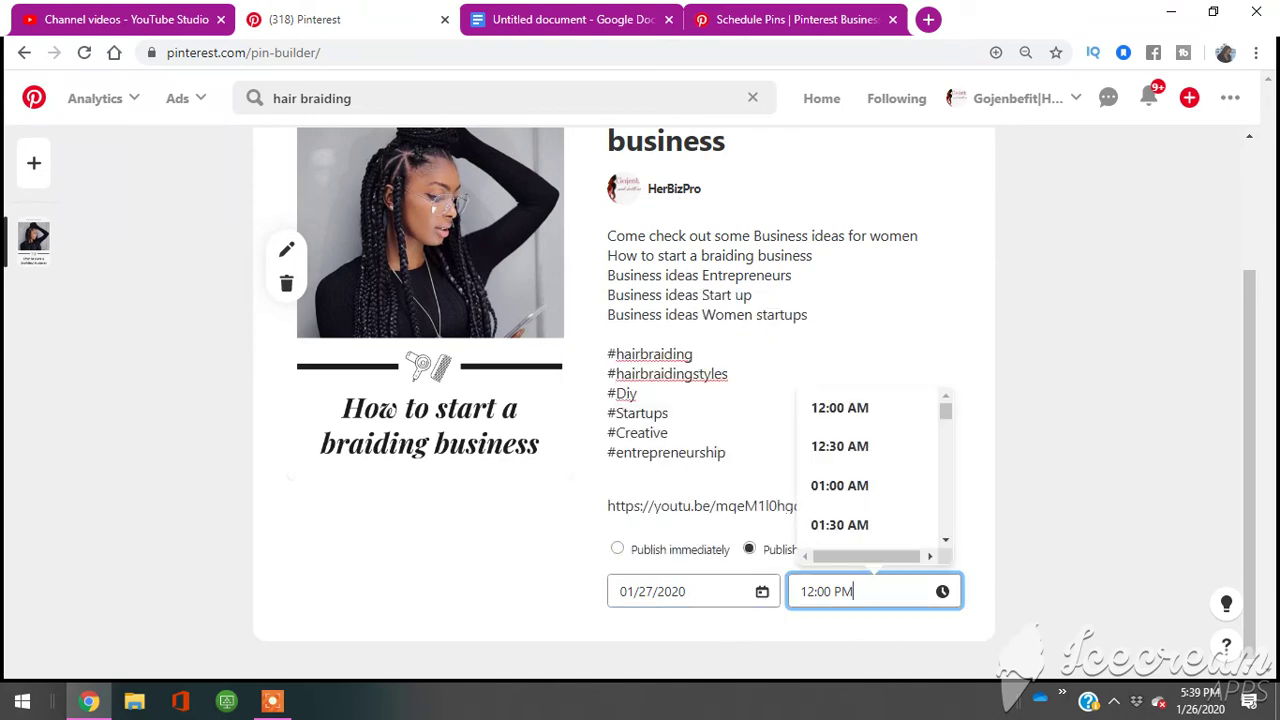
left_click(945, 543)
left_click_drag(945, 543, 945, 545)
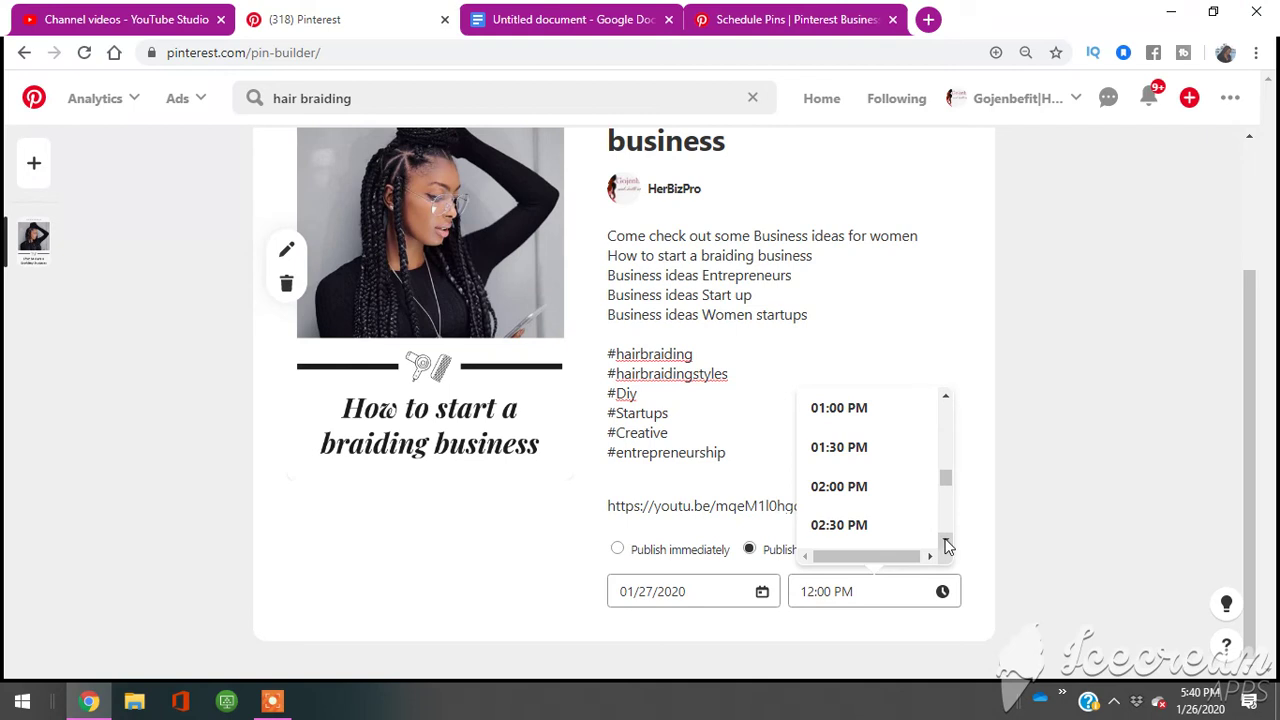
left_click(945, 543)
left_click(945, 543)
left_click(945, 543)
left_click(945, 543)
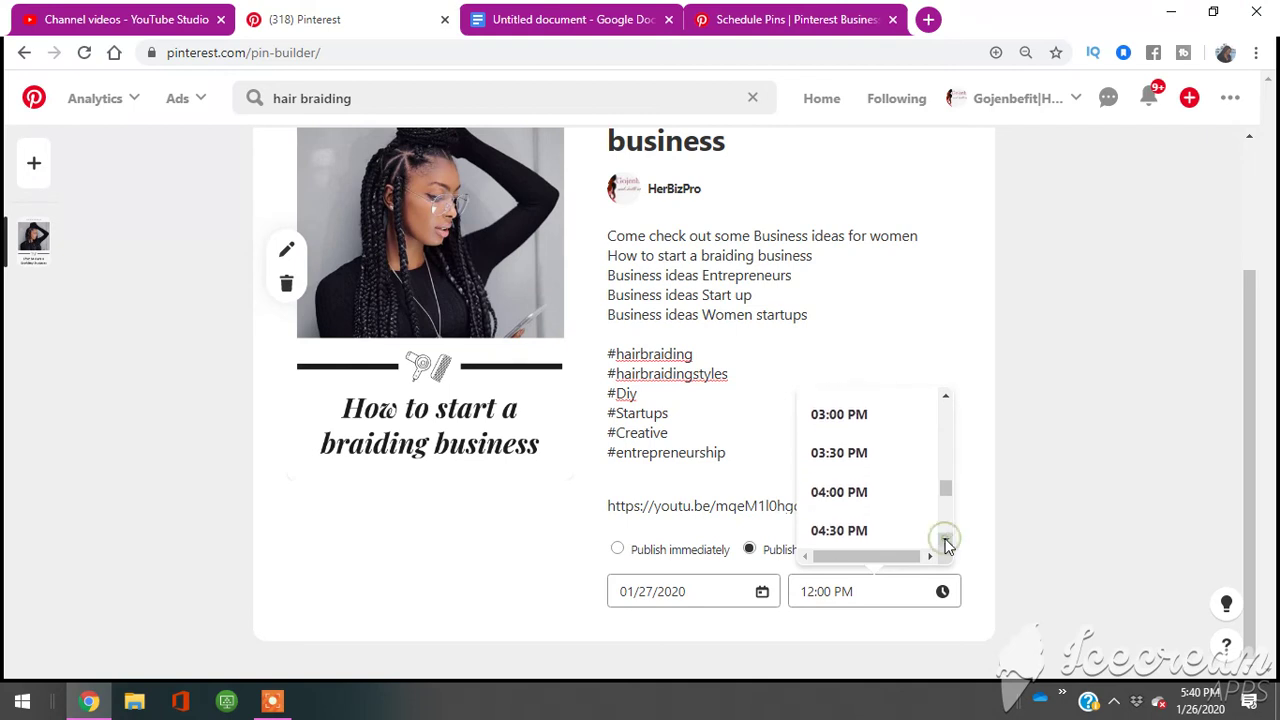
left_click(945, 543)
left_click(945, 543)
left_click(888, 500)
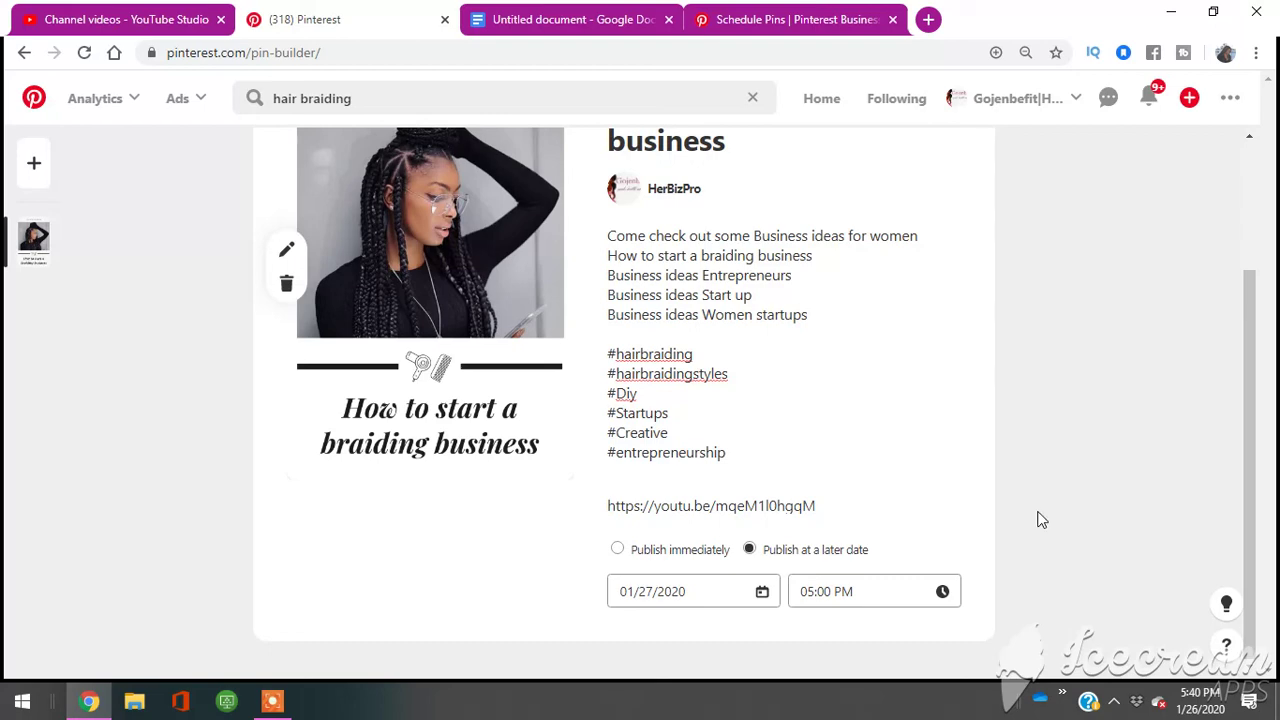
scroll(1037, 519, "up", 3)
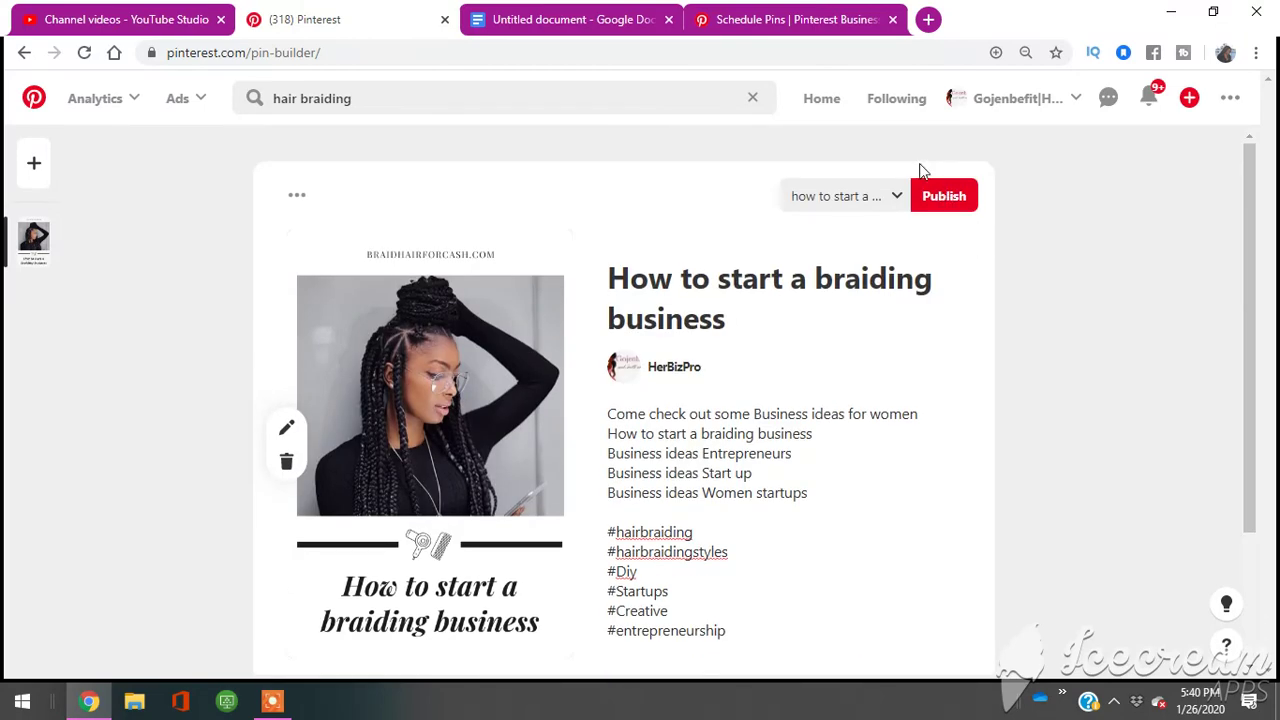
left_click(923, 205)
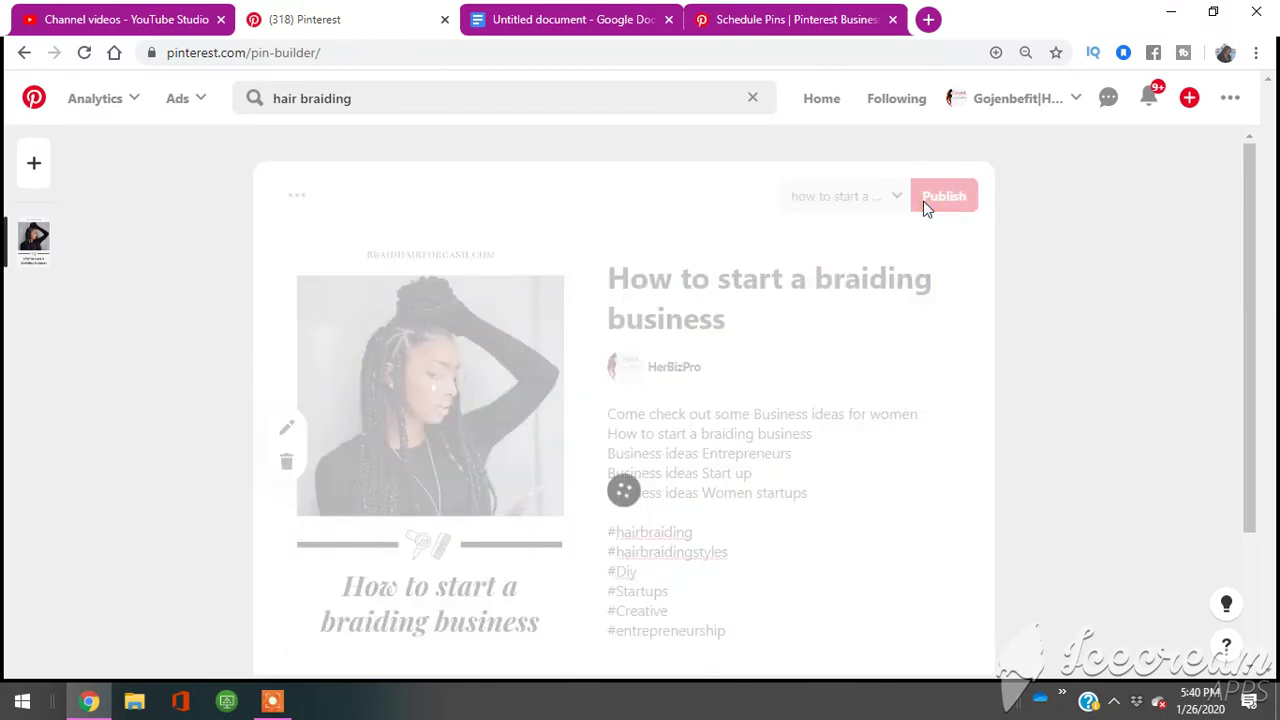